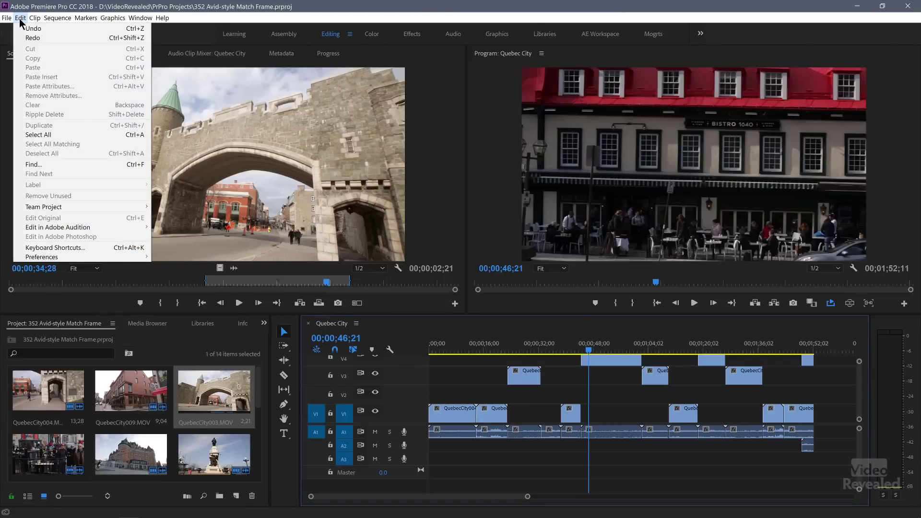
Open the Timeline preferences and examine the unit choices for the default video transition, audio transition and still image durations
mouse_move(72, 257)
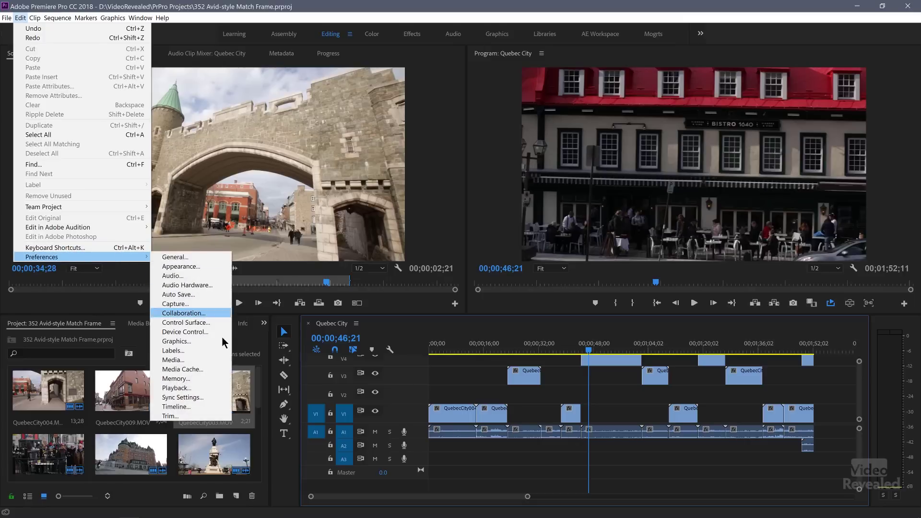
left_click(211, 406)
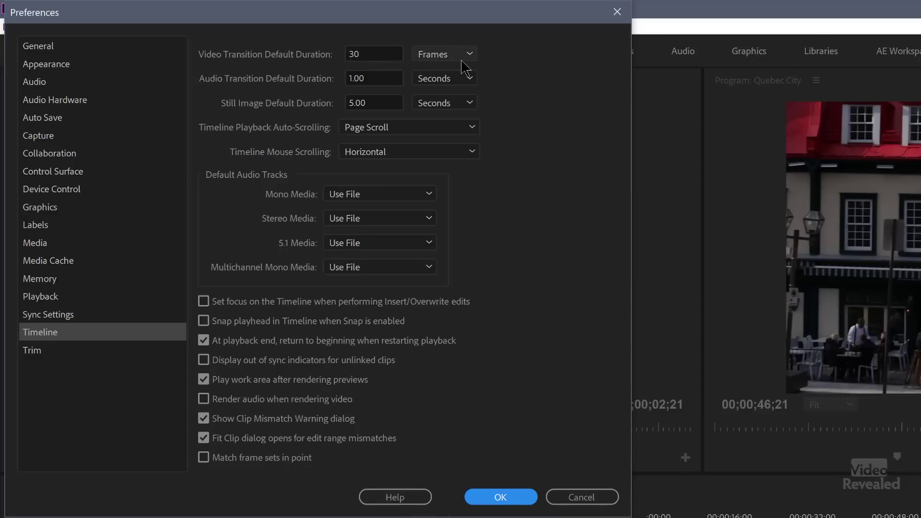
left_click(462, 57)
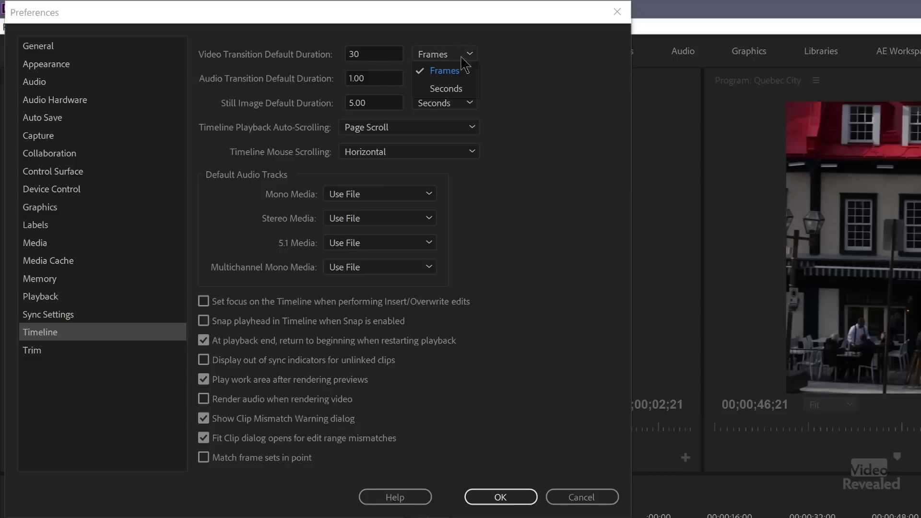
left_click(519, 78)
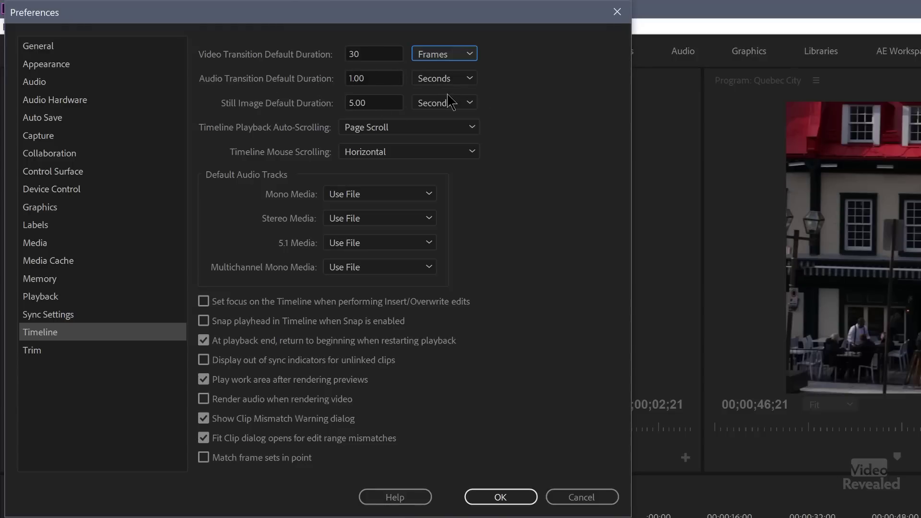
left_click(458, 81)
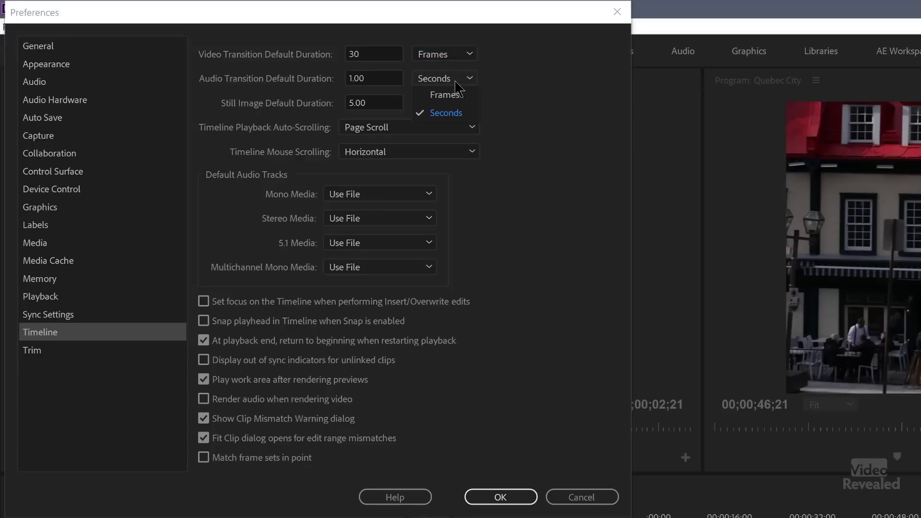
left_click(456, 84)
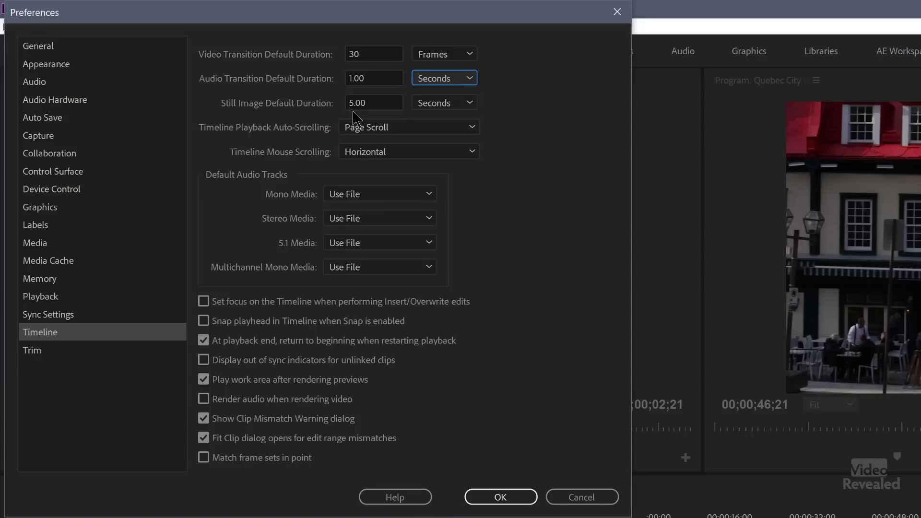
left_click(451, 103)
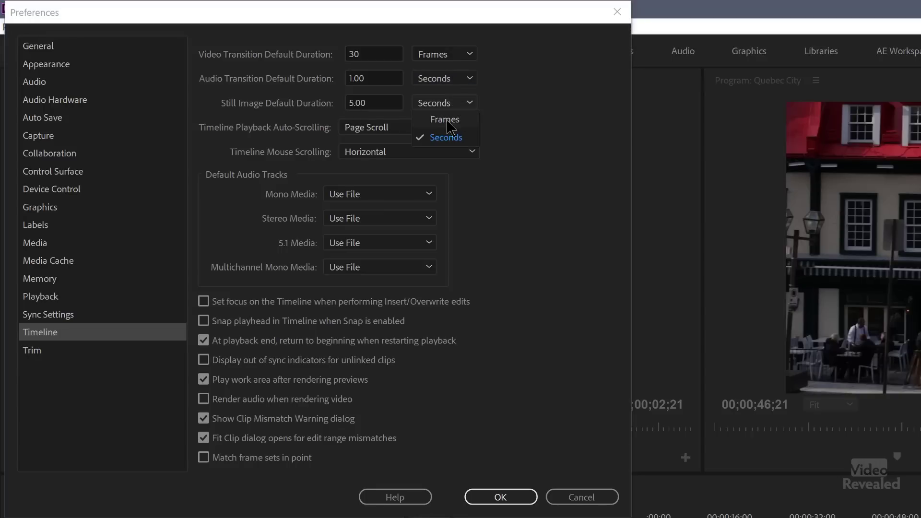
left_click(448, 121)
left_click(455, 104)
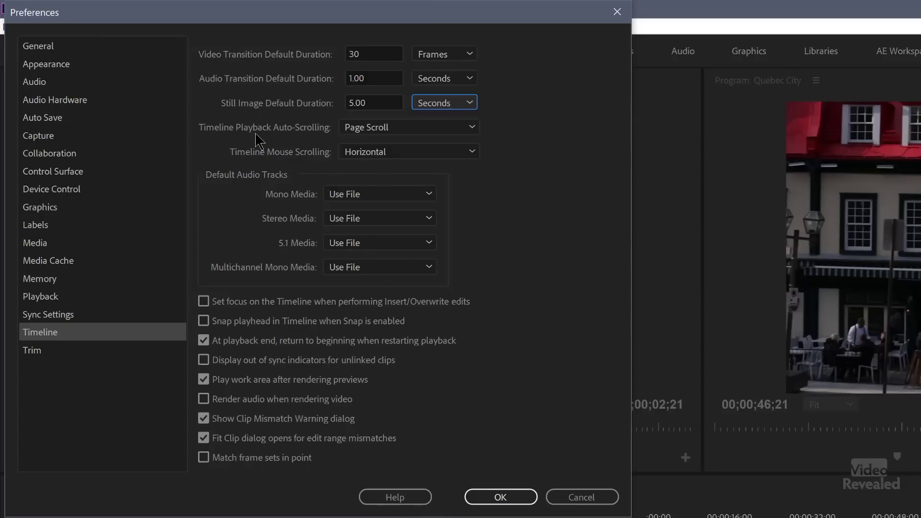
Set Timeline Playback Auto-Scrolling to No Scroll and apply the preferences
left_click(439, 128)
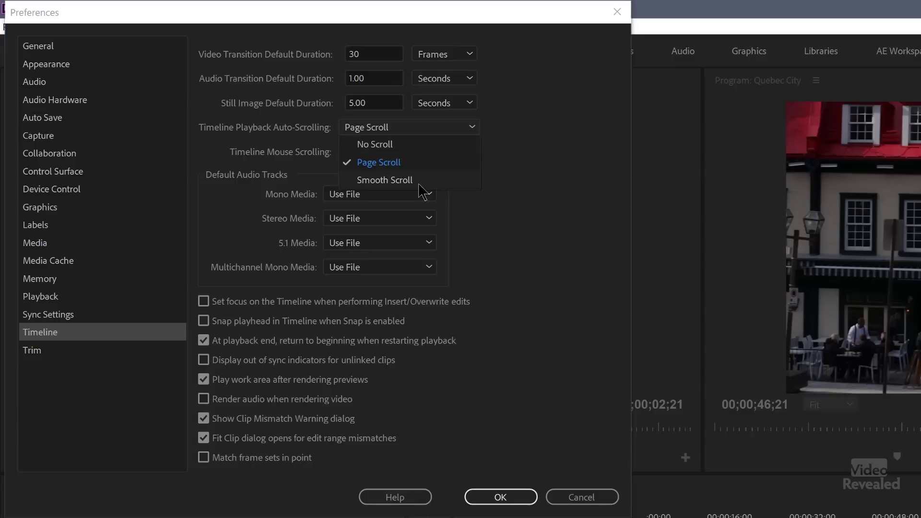
left_click(389, 145)
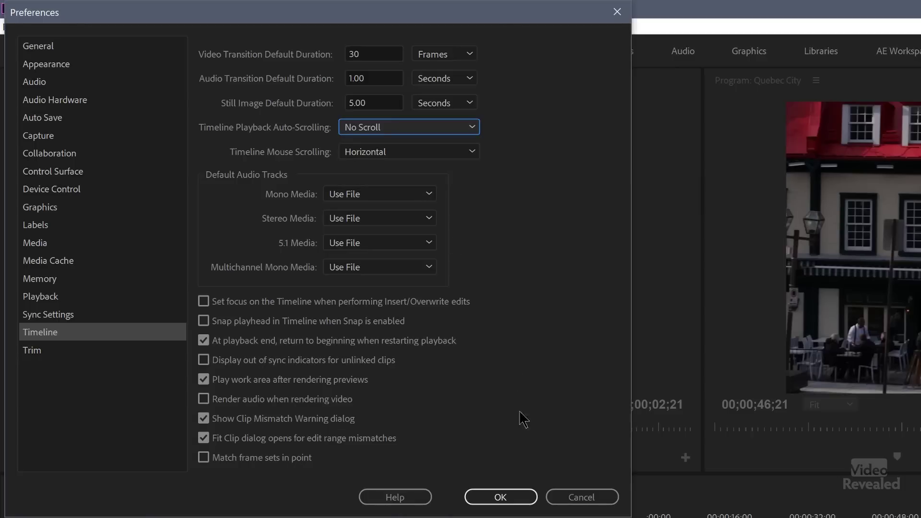
left_click(501, 498)
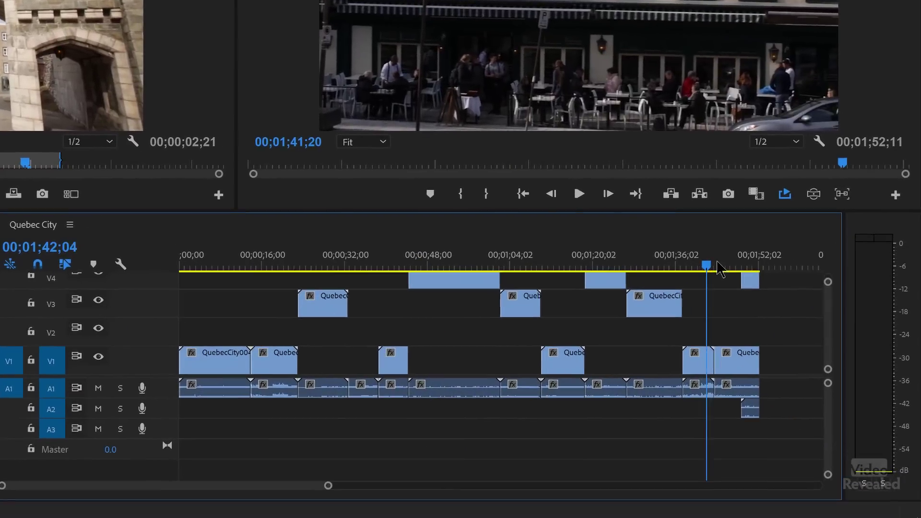
Play the zoomed-in Quebec City sequence from about 00;01;31;11 past the visible timeline range to check the playback scrolling
left_click_drag(708, 265, 634, 248)
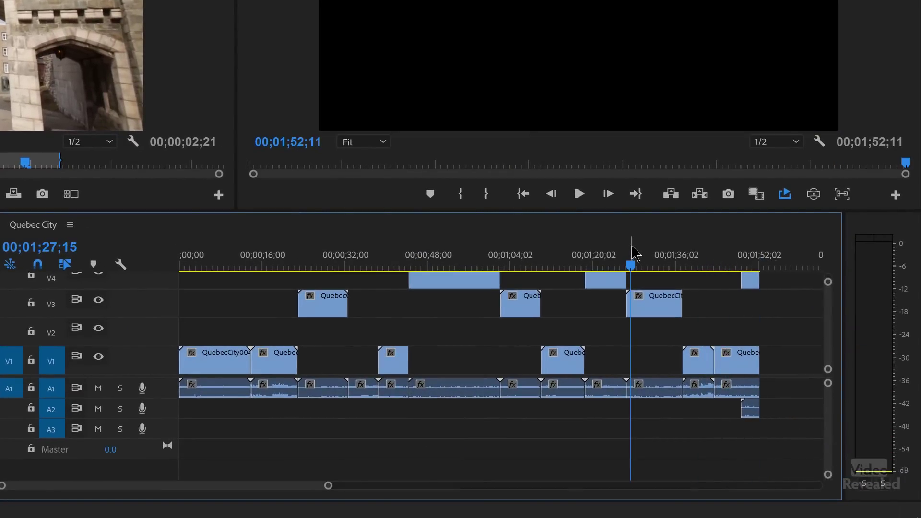
key("=")
key("=")
key("=")
left_click(661, 253)
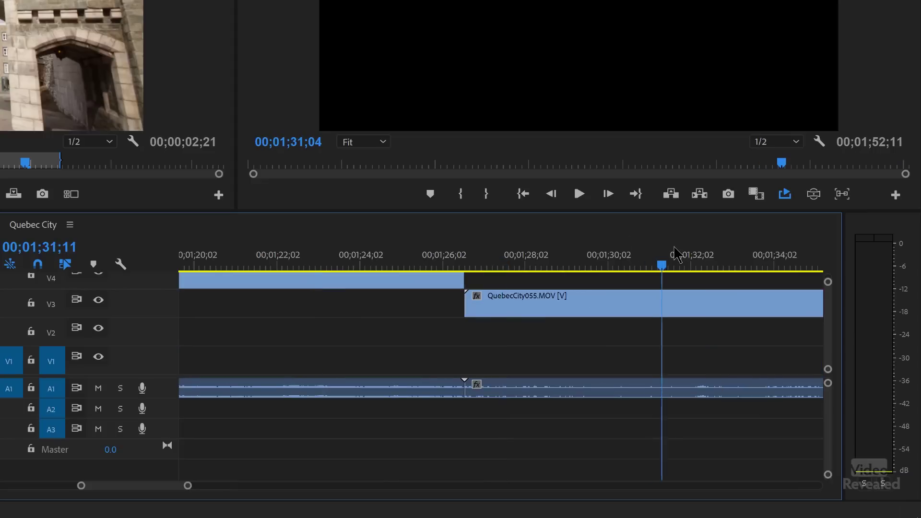
key("space")
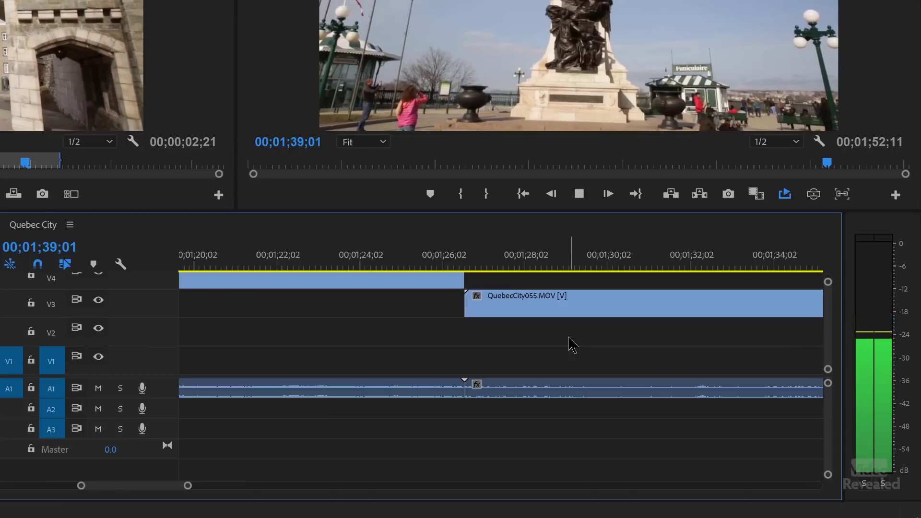
key("space")
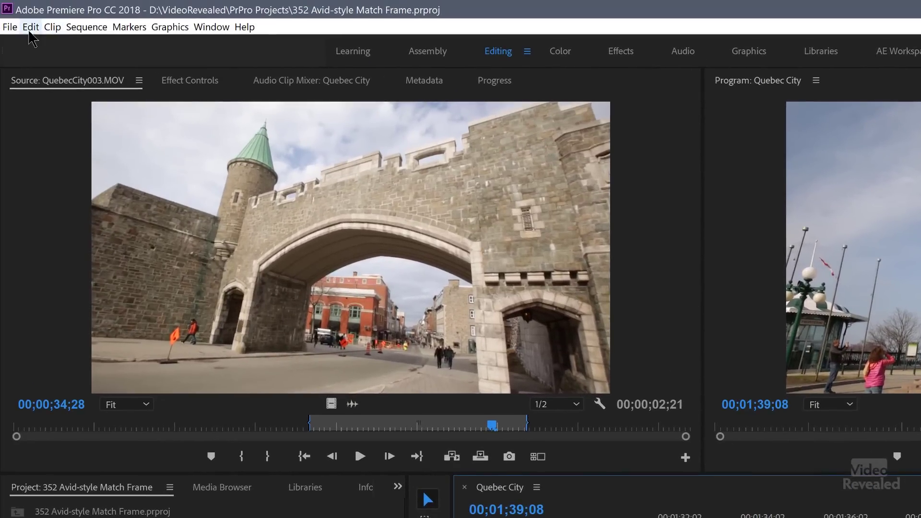
In the Timeline preferences, set Timeline Playback Auto-Scrolling to Smooth Scroll, keep Timeline Mouse Scrolling on Horizontal, and apply
left_click(30, 29)
mouse_move(127, 388)
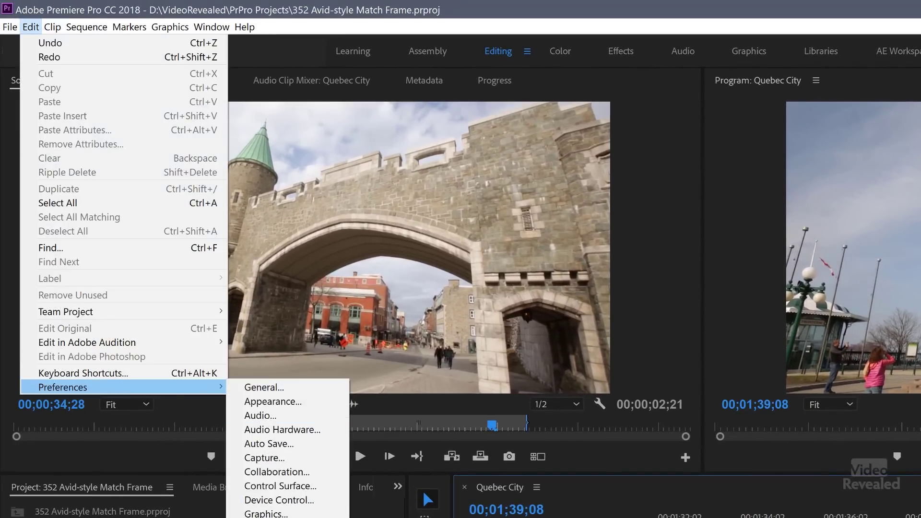
left_click(421, 331)
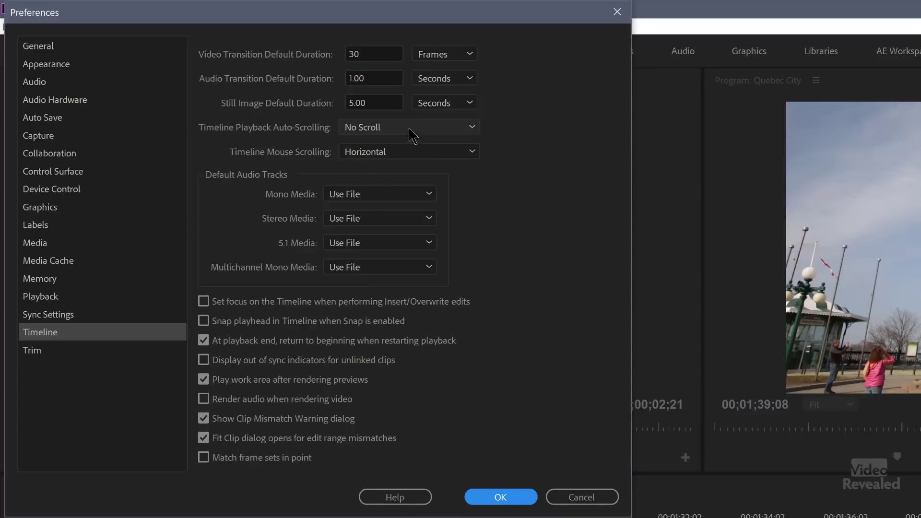
left_click(412, 129)
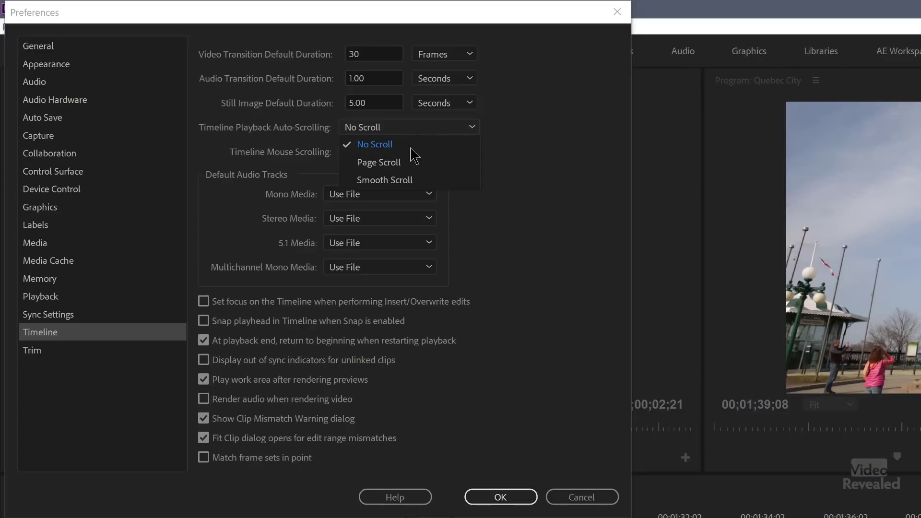
left_click(407, 182)
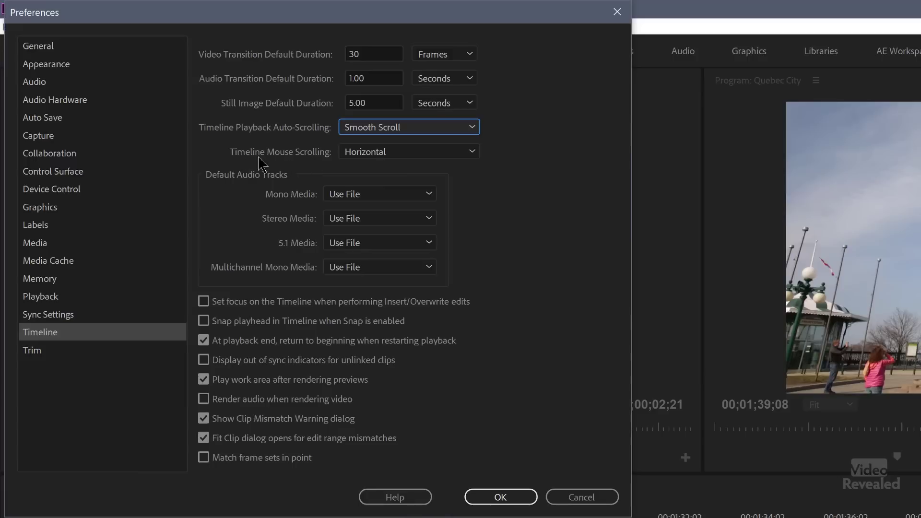
left_click(401, 153)
left_click(398, 169)
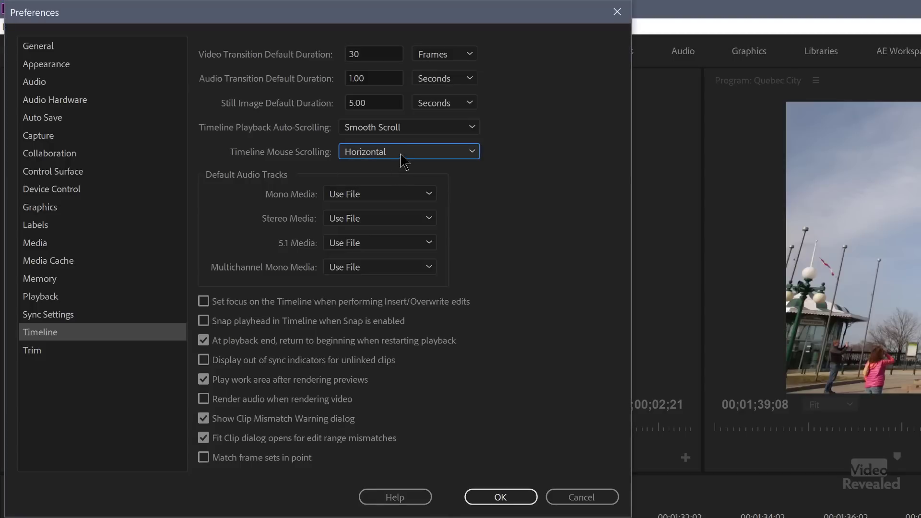
left_click(401, 153)
left_click(407, 169)
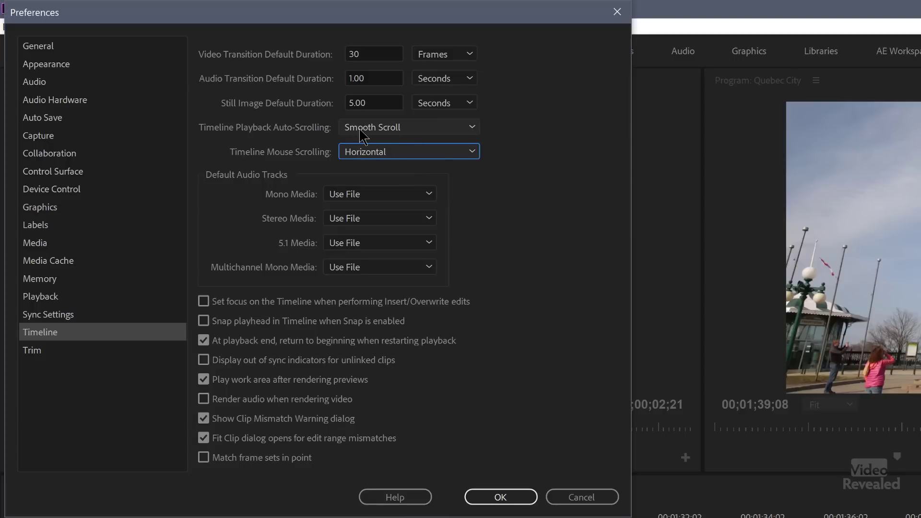
left_click(499, 496)
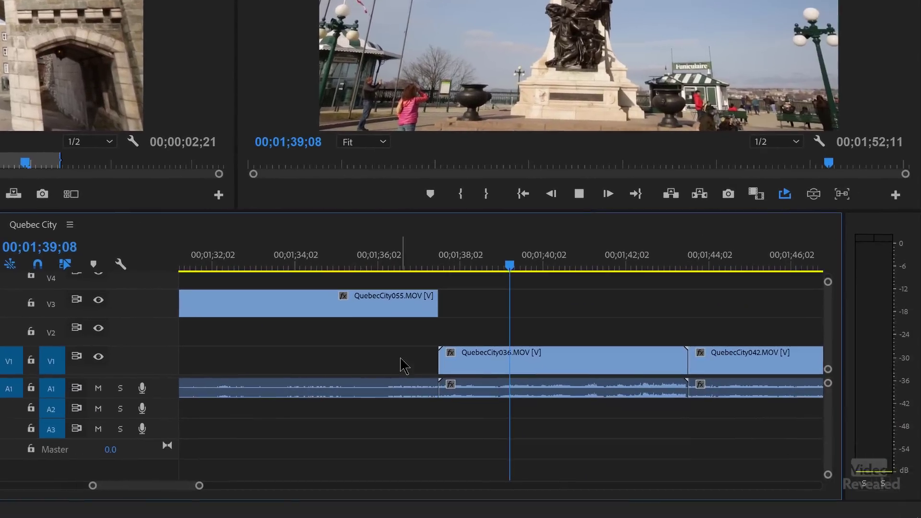
Play the sequence to check the smooth scrolling, then move the playhead back to about 00;01;40;05 and play again
key("space")
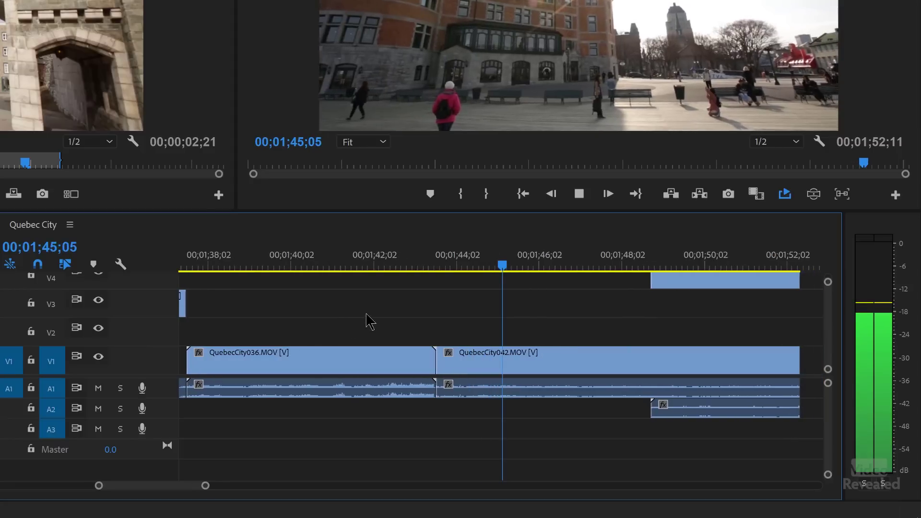
left_click(299, 265)
left_click(273, 265)
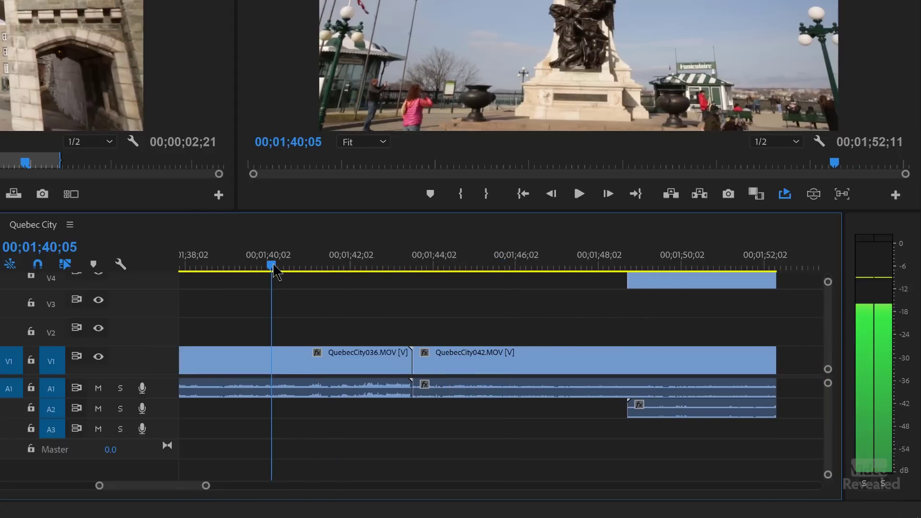
key("space")
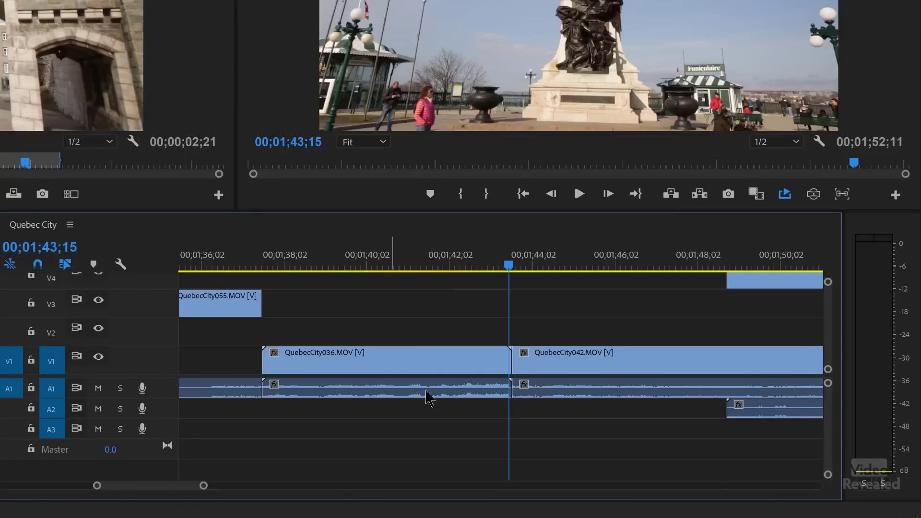
Examine how the timeline responds to mouse scrolling, both horizontally along the clips and vertically through the video tracks
scroll(411, 314, "left", 5)
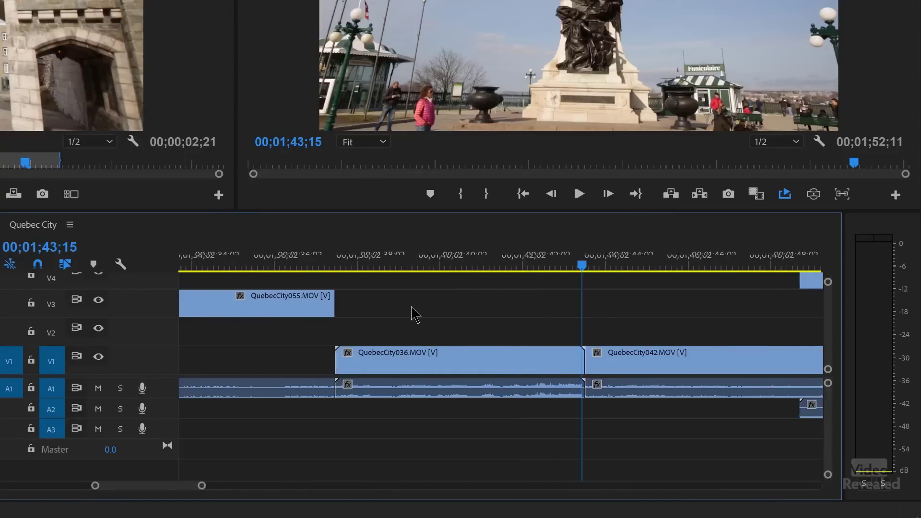
scroll(407, 320, "right", 6)
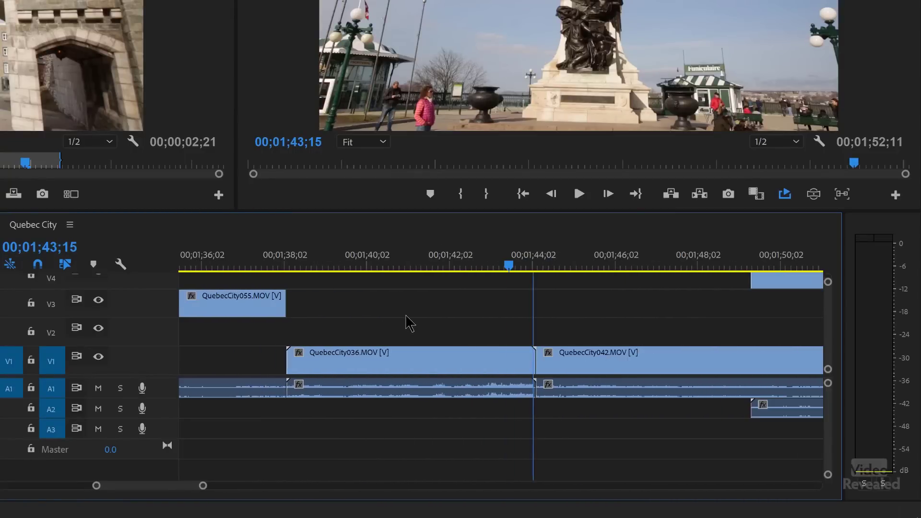
scroll(405, 319, "left", 7)
scroll(407, 317, "right", 15)
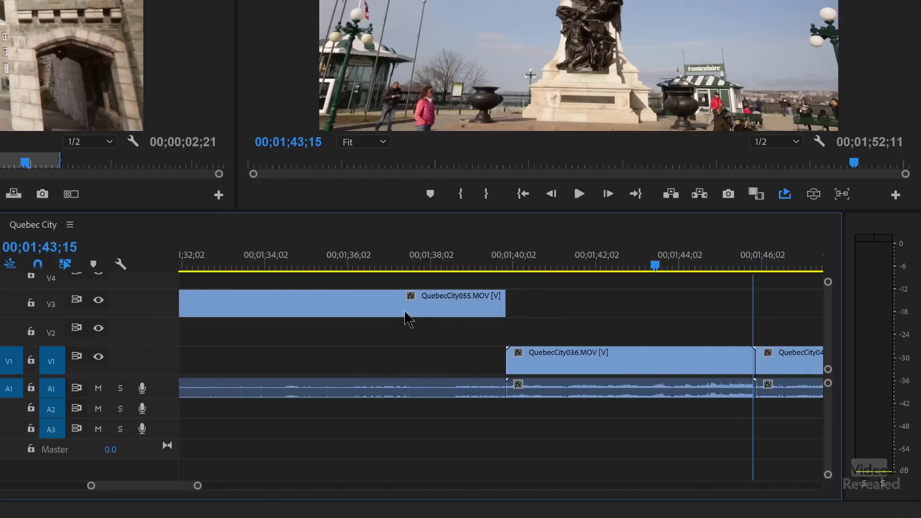
scroll(407, 318, "right", 1)
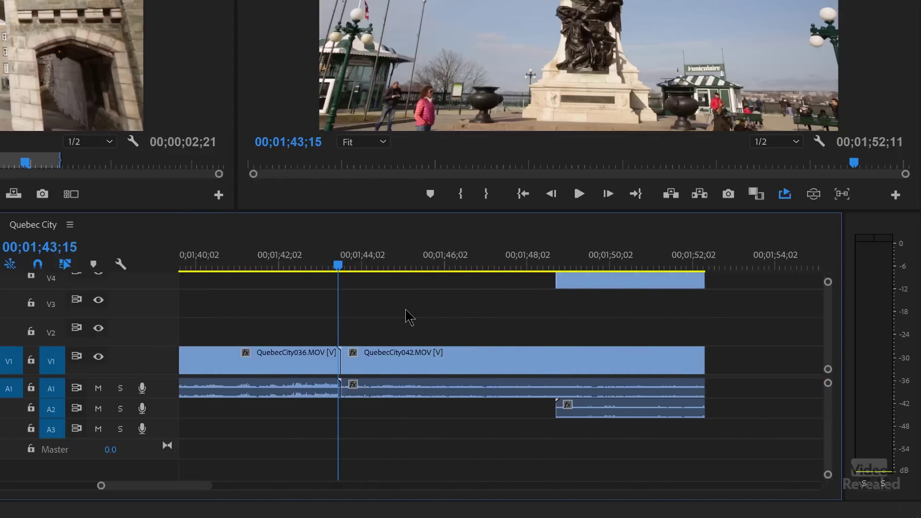
scroll(408, 317, "left", 3)
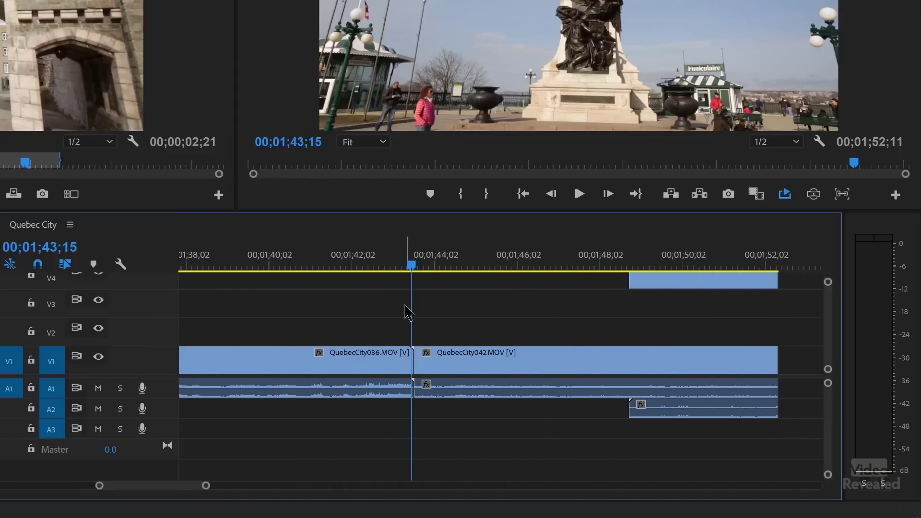
scroll(403, 312, "up", 3)
scroll(403, 311, "down", 3)
scroll(404, 310, "up", 4)
scroll(405, 309, "down", 2)
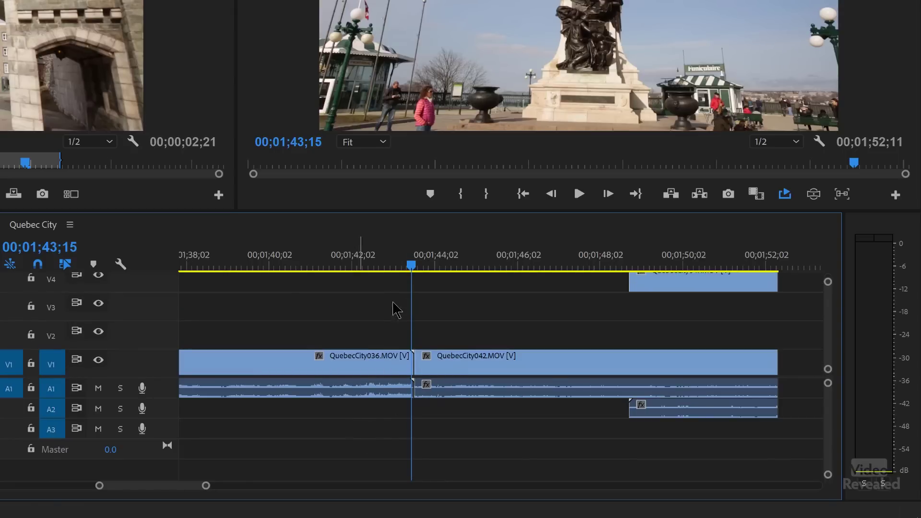
scroll(402, 314, "up", 2)
scroll(391, 307, "down", 2)
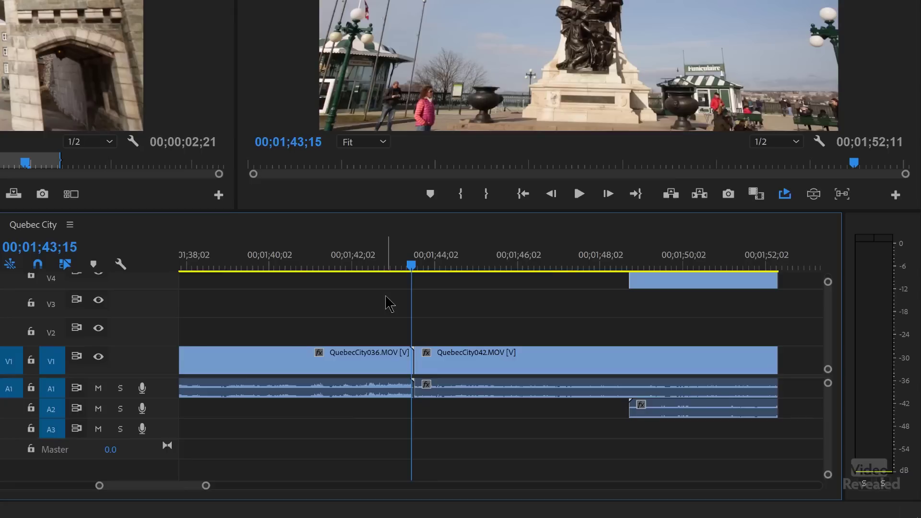
scroll(389, 310, "left", 4)
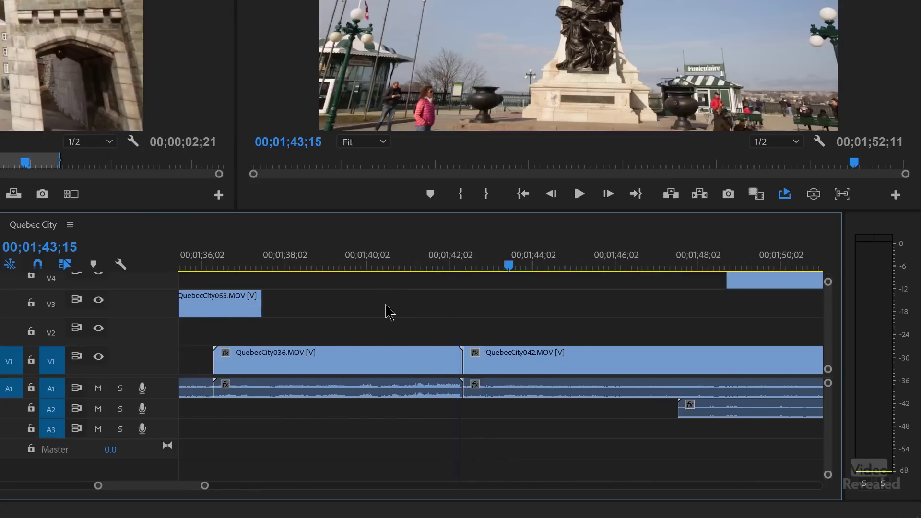
scroll(388, 312, "up", 1)
scroll(388, 312, "down", 1)
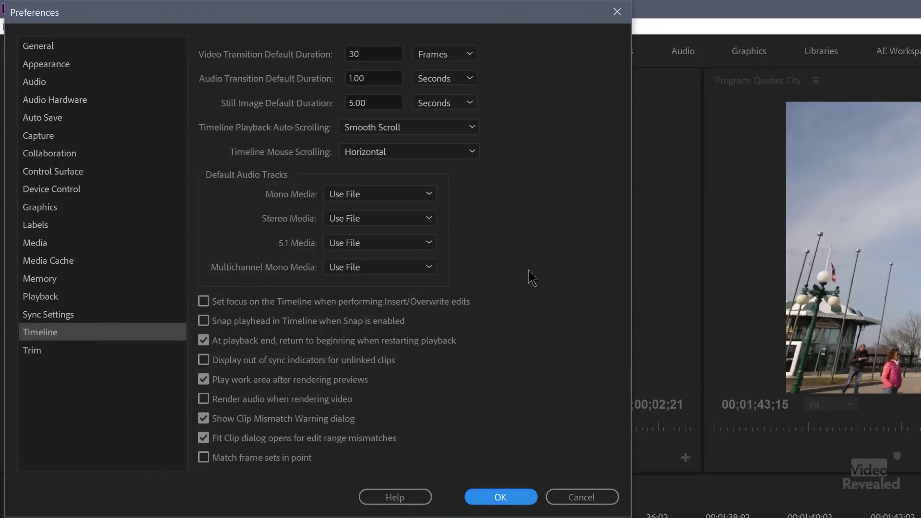
Set Timeline Playback Auto-Scrolling to Page Scroll in the Timeline preferences
left_click(442, 129)
left_click(402, 164)
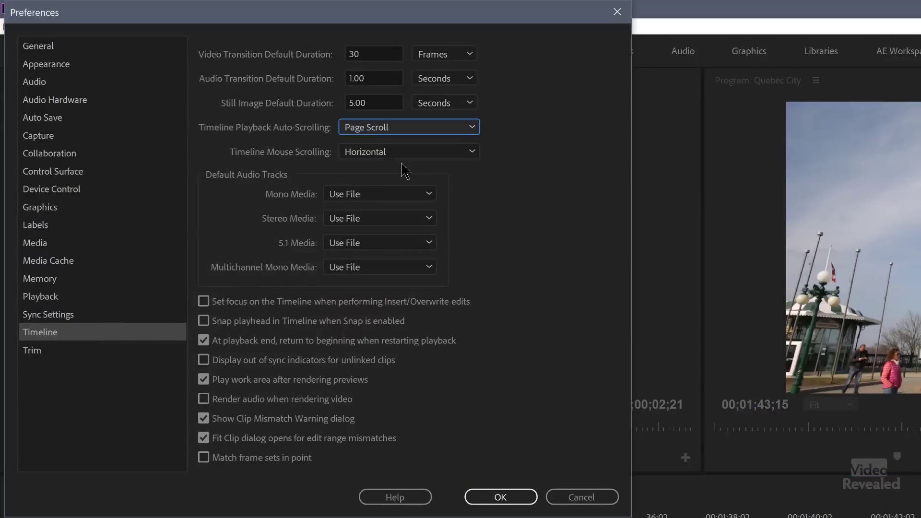
Set Timeline Mouse Scrolling to Vertical, apply it, and test scrolling through the sequence's tracks and along its clips
left_click(419, 153)
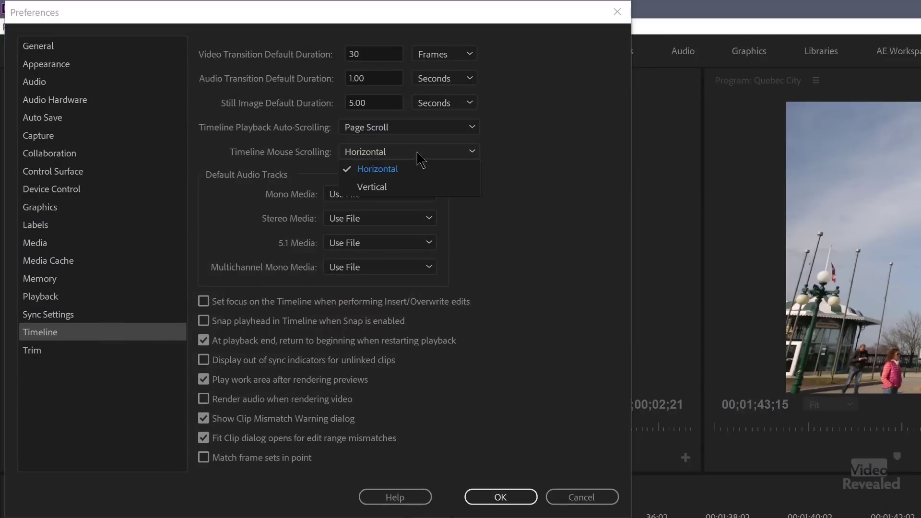
left_click(372, 190)
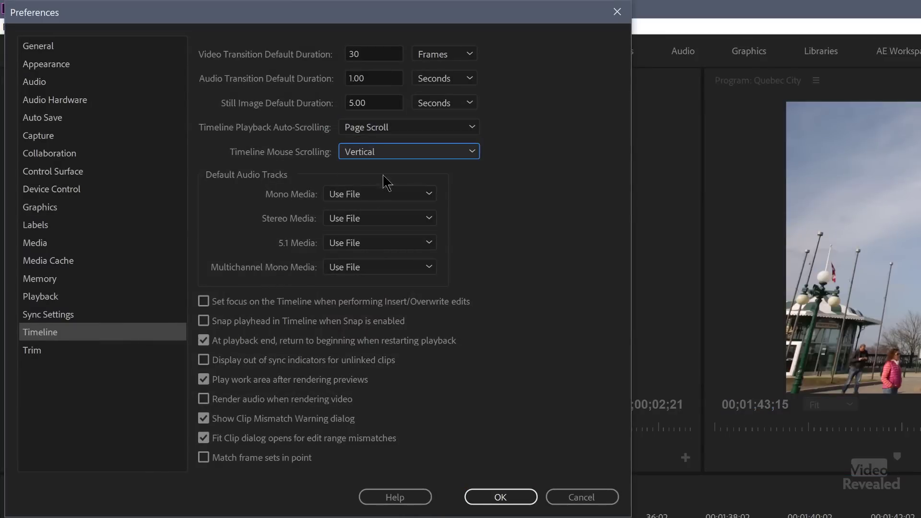
left_click(522, 499)
scroll(470, 324, "down", 2)
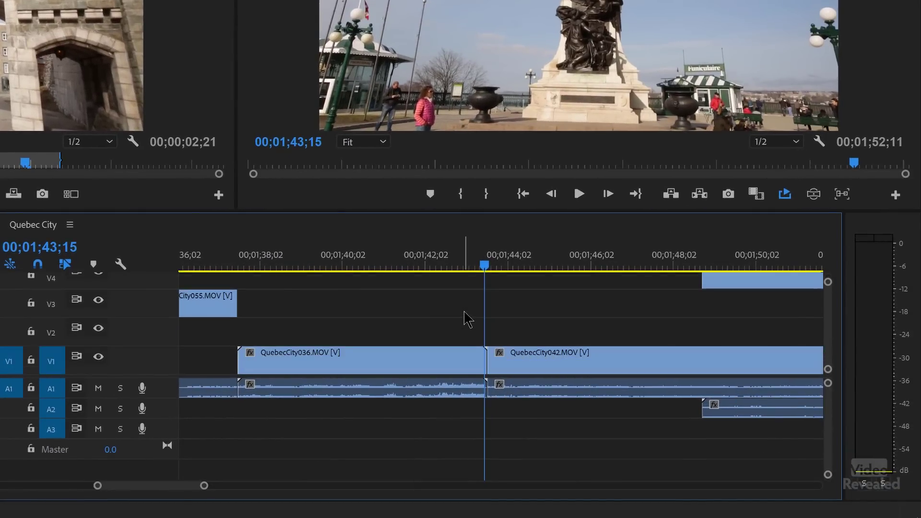
scroll(464, 316, "left", 5)
scroll(464, 314, "right", 4)
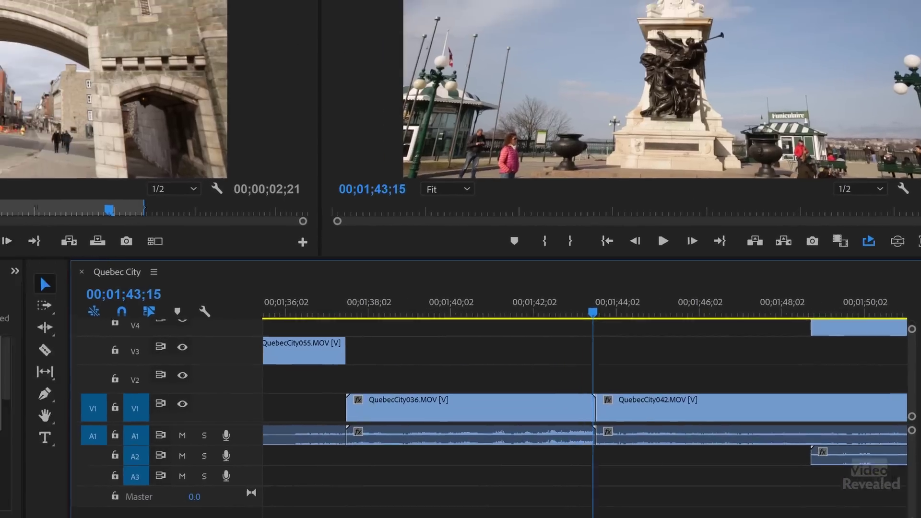
In the Timeline preferences, try Stereo and 5.1 as the default audio track for mono media, and restore Use File
left_click(31, 27)
mouse_move(63, 387)
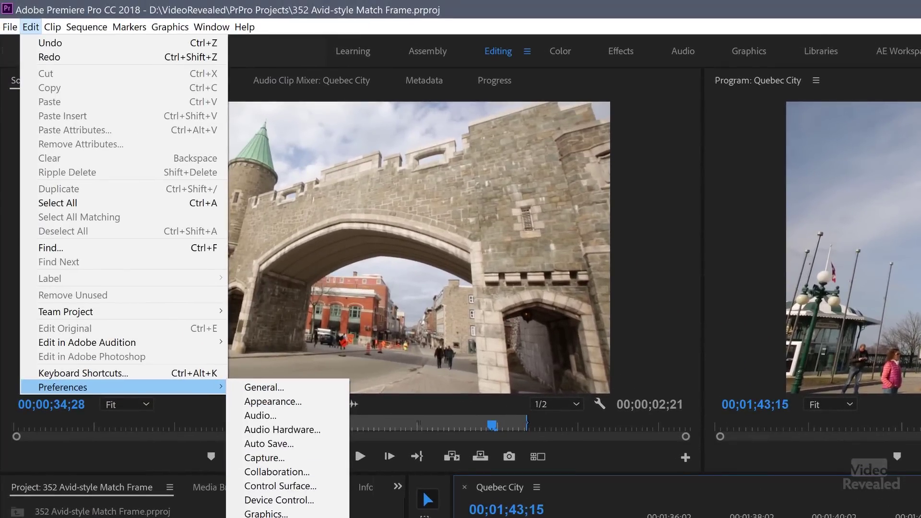
left_click(268, 517)
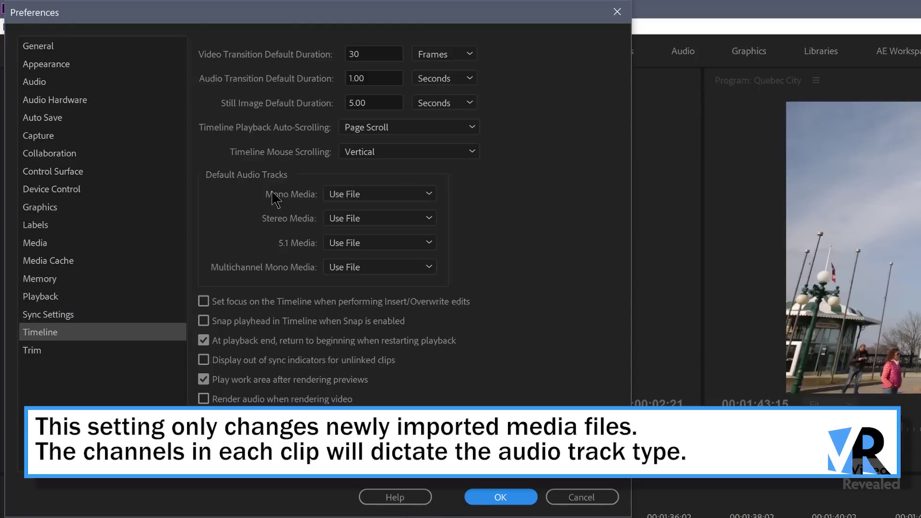
left_click(403, 198)
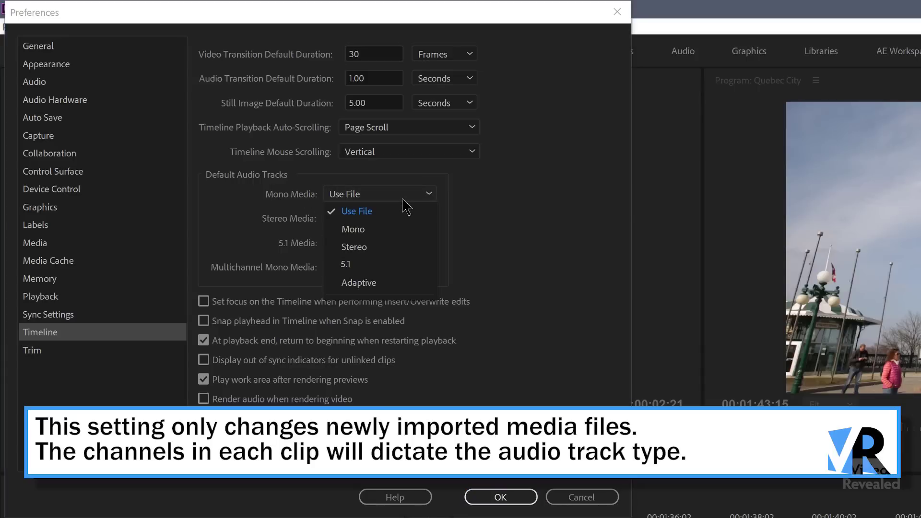
left_click(393, 247)
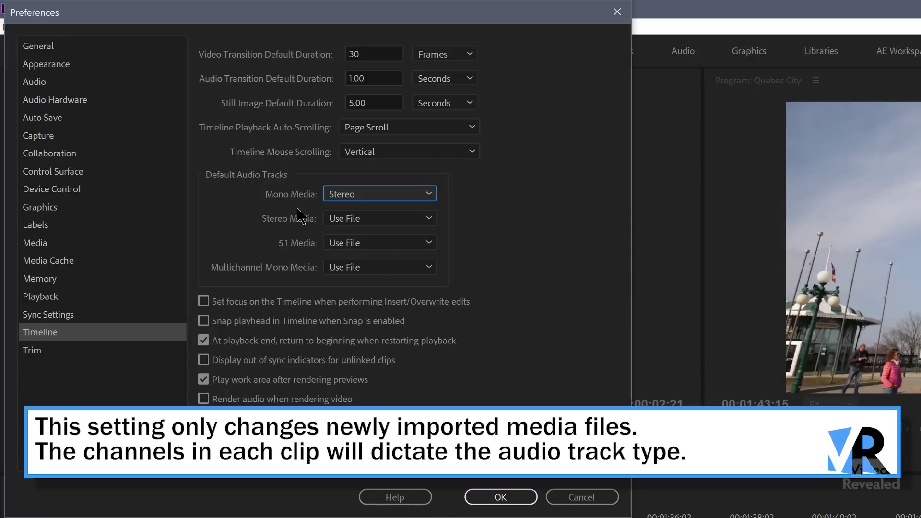
left_click(395, 201)
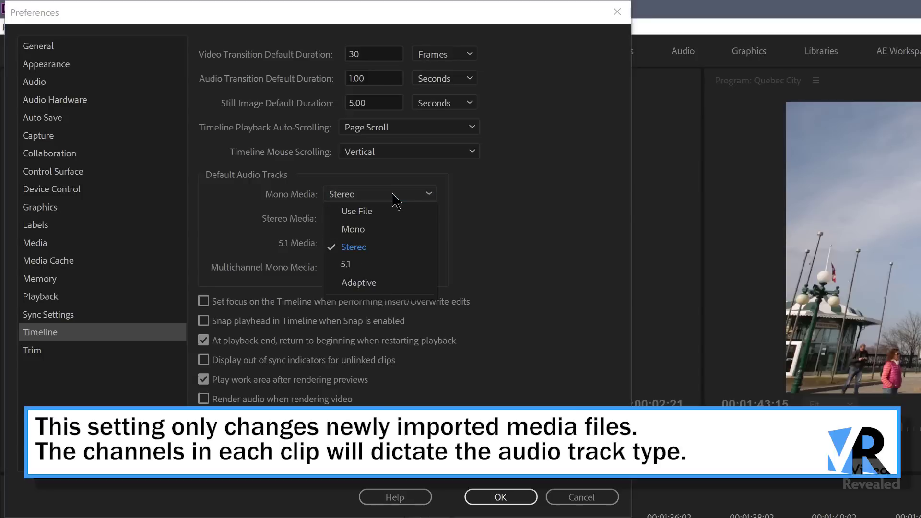
left_click(383, 267)
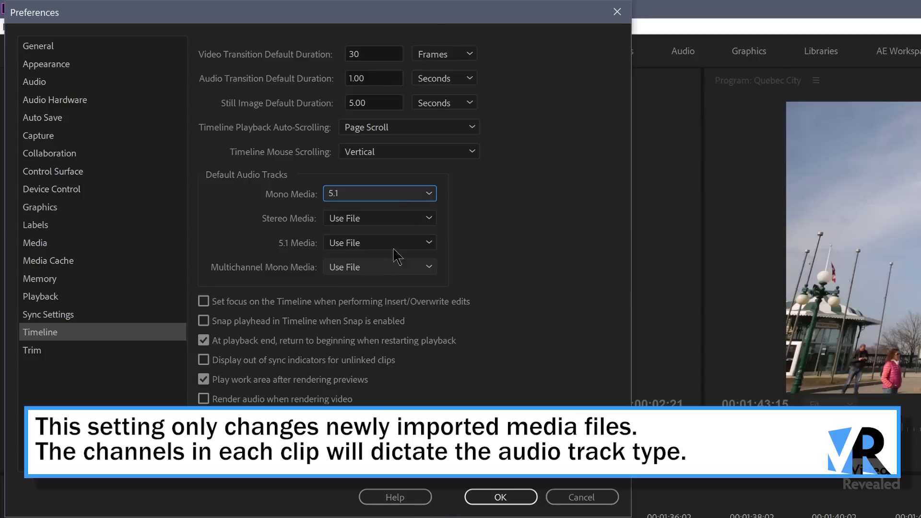
left_click(398, 196)
left_click(387, 215)
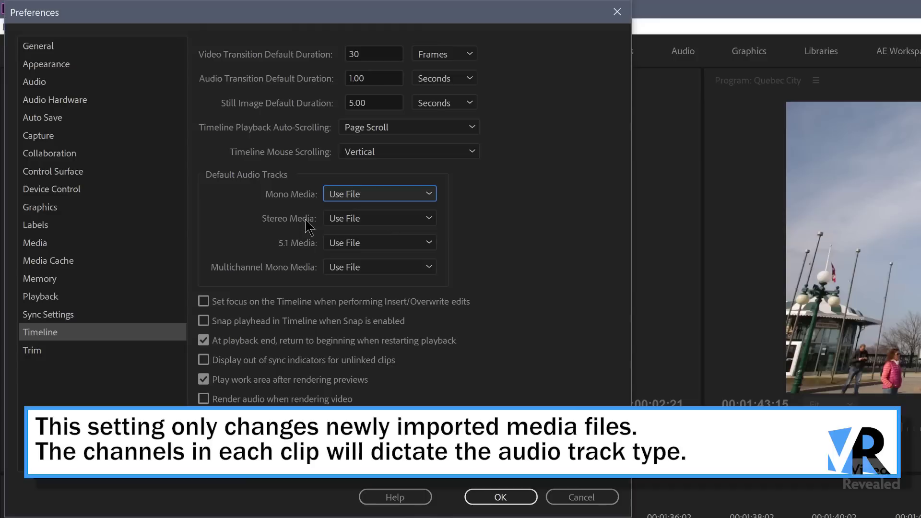
Examine the default audio track options for stereo and multichannel mono media, keeping both on Use File
left_click(411, 218)
left_click(411, 218)
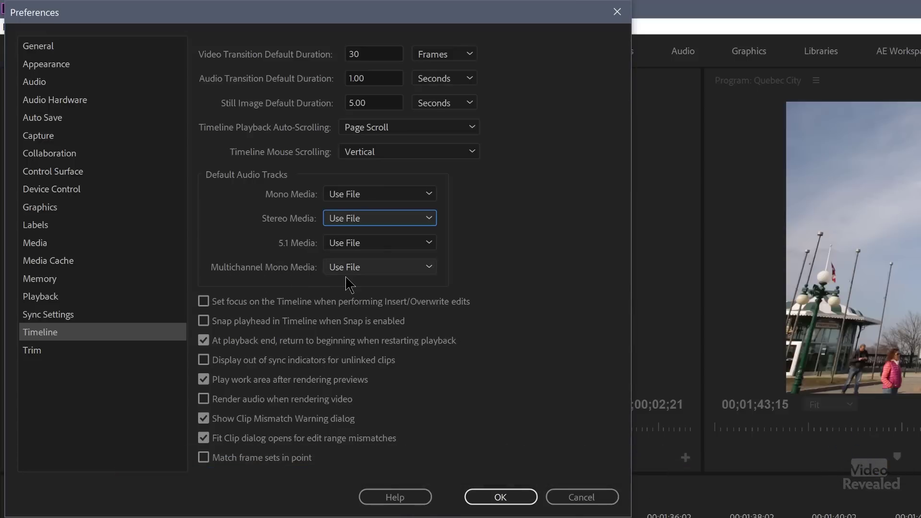
left_click(398, 270)
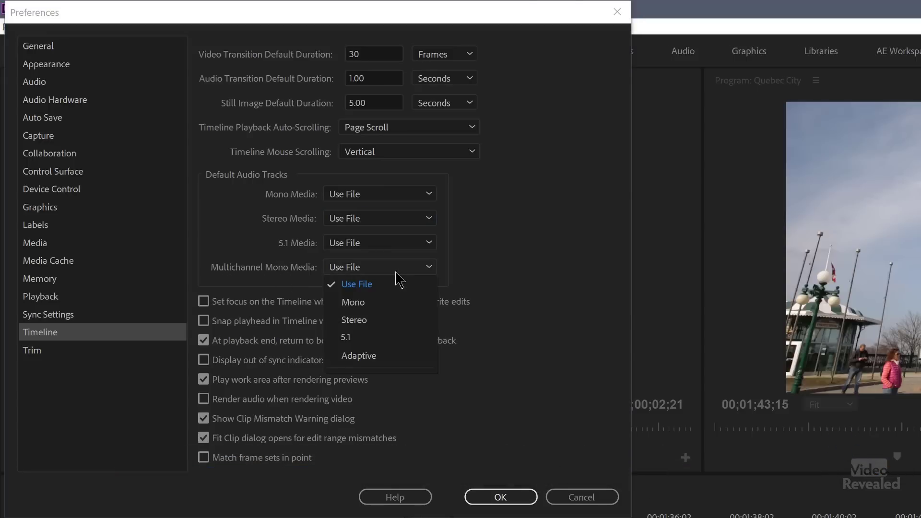
left_click(493, 272)
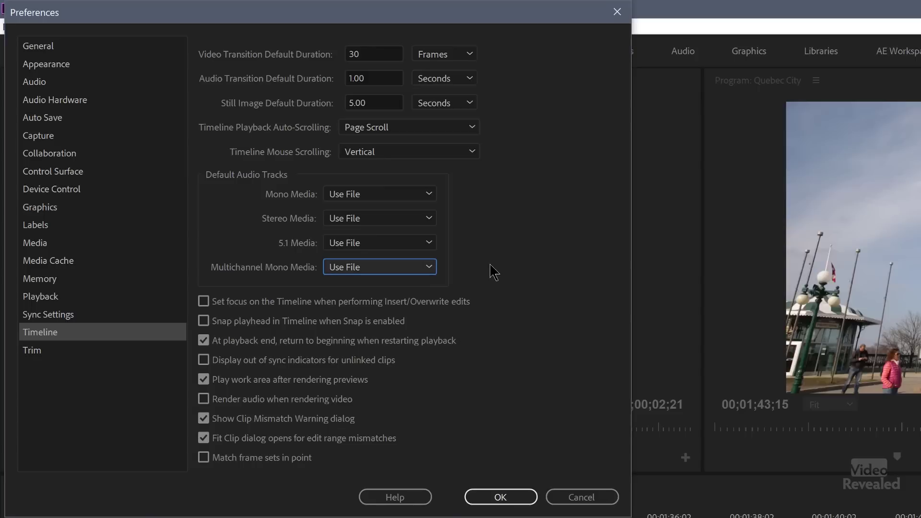
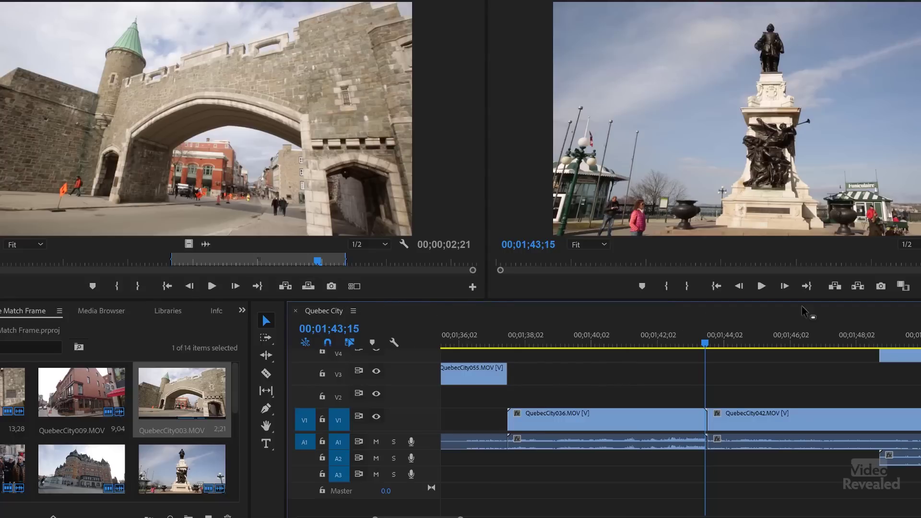
Try an insert edit and an overwrite edit of QuebecCity003.MOV at 00;01;43;15, undoing each one
left_click(442, 212)
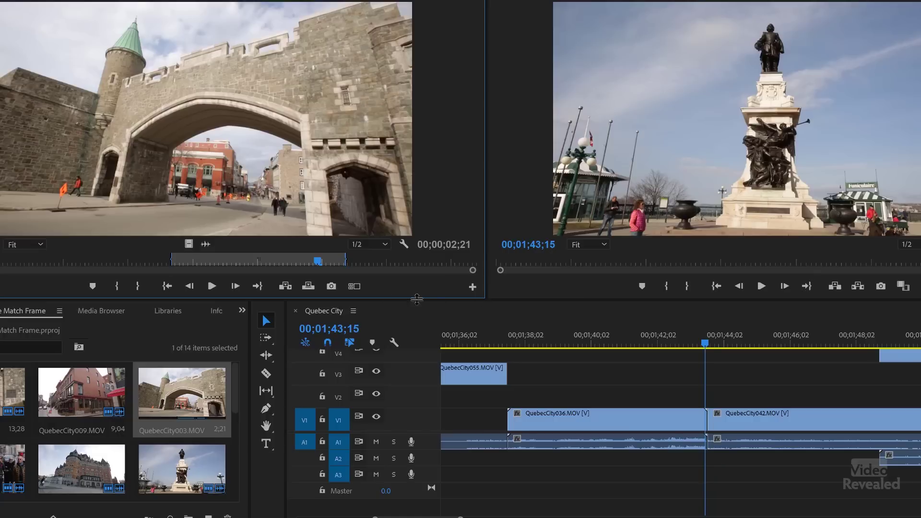
left_click(460, 317)
left_click(448, 212)
left_click(286, 287)
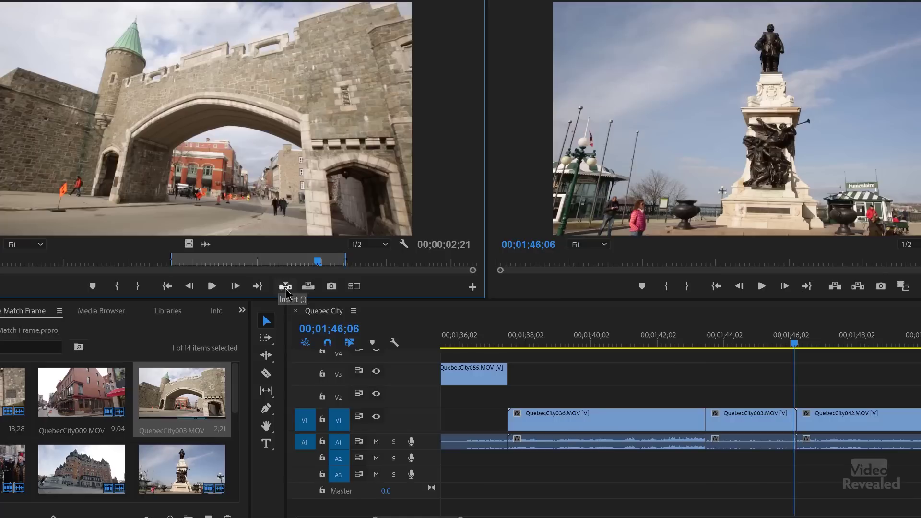
key("ctrl+z")
left_click(308, 287)
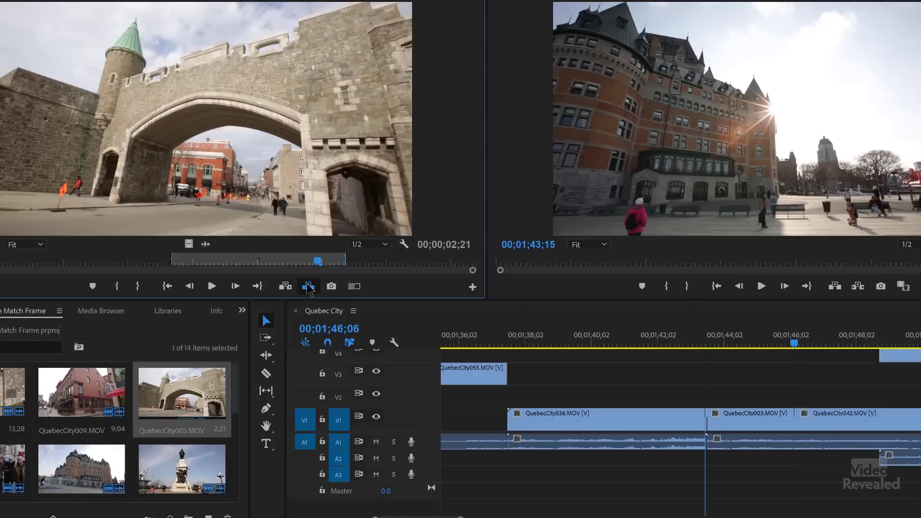
key("ctrl+z")
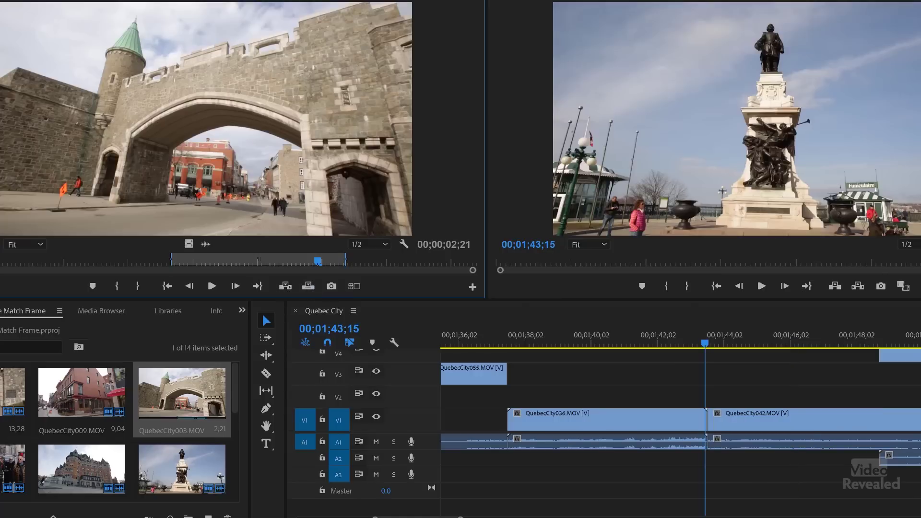
Play the source clip briefly, and place the sequence playhead at 00;01;43;17, by the start of QuebecCity042.MOV
key("alt+e")
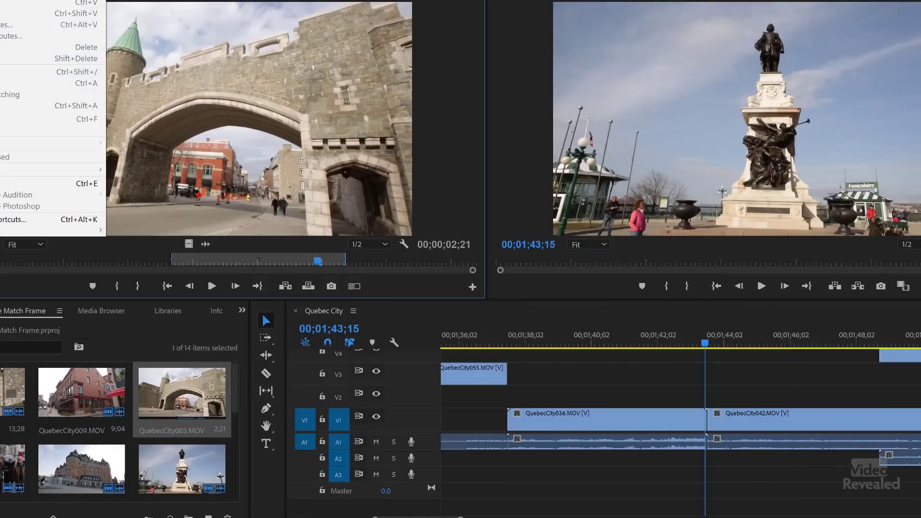
key("Escape")
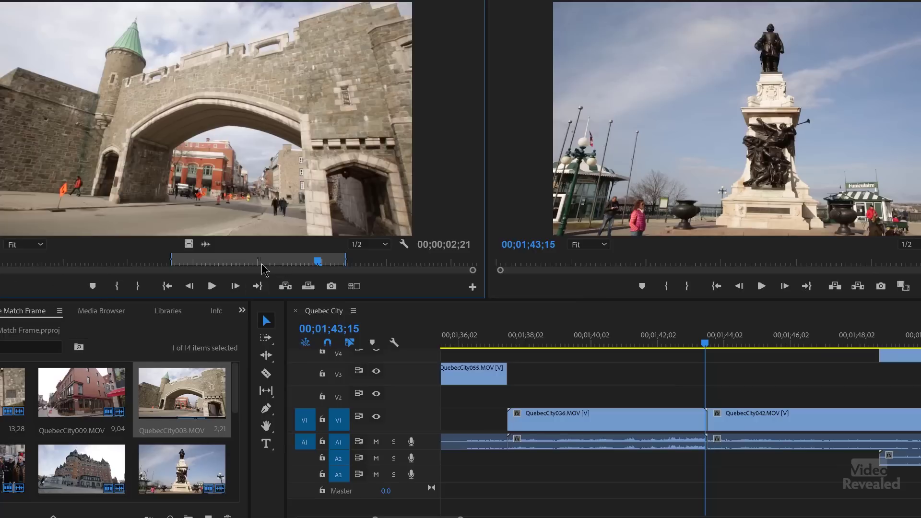
key("space")
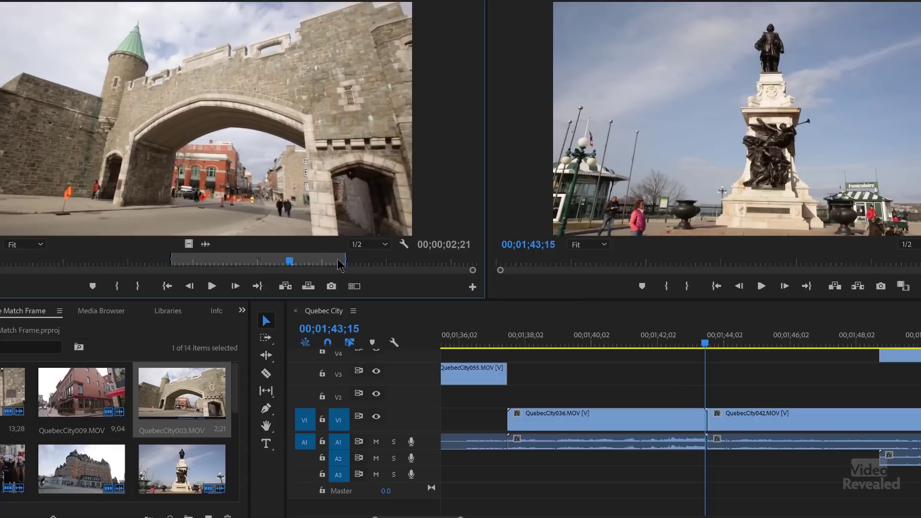
left_click(93, 264)
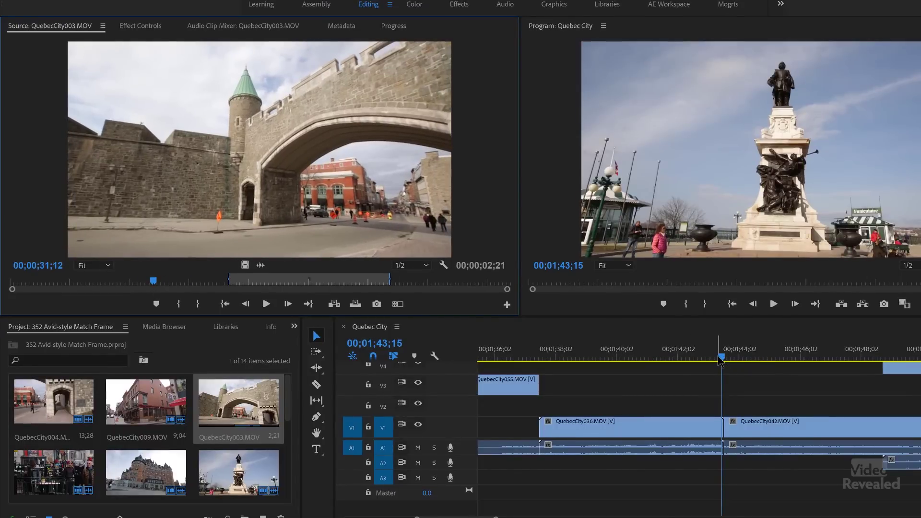
left_click(725, 359)
left_click(339, 293)
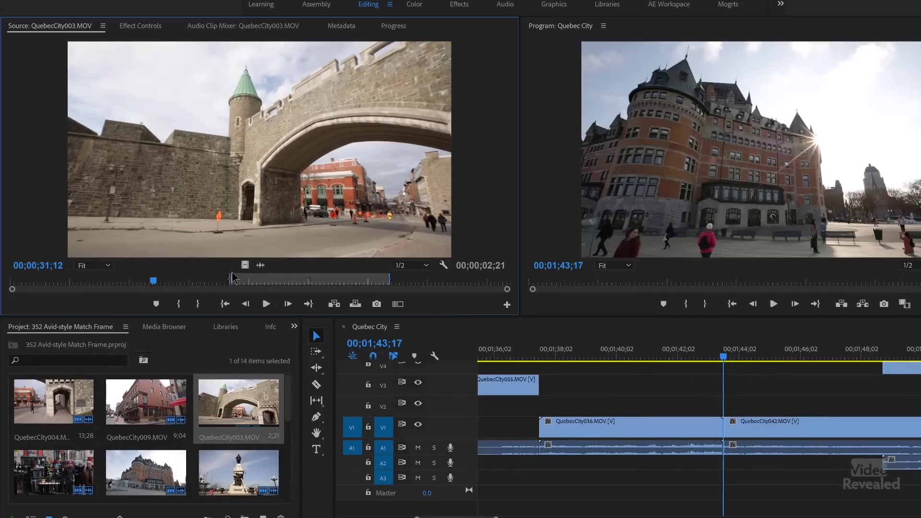
Mark QuebecCity003.MOV from 00;00;30;07 to 00;00;31;08 in the source and insert that range at the sequence playhead
left_click_drag(111, 281, 88, 285)
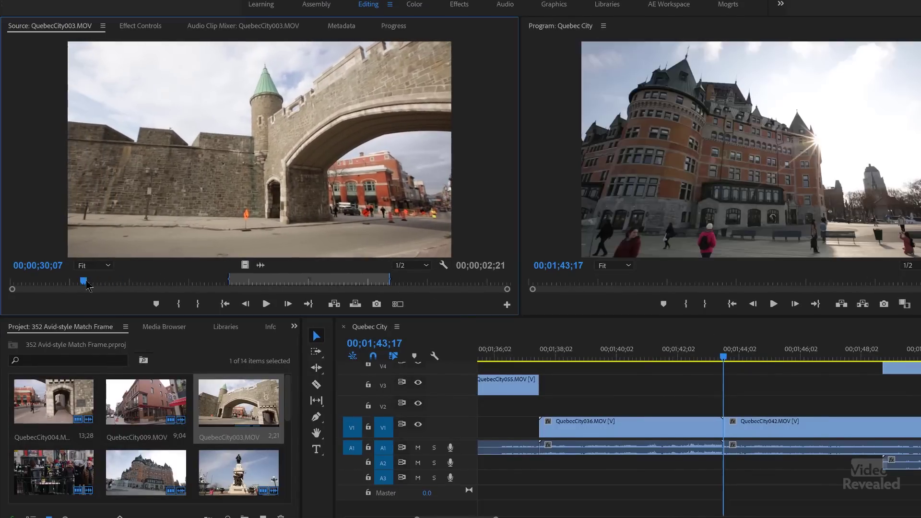
key("i")
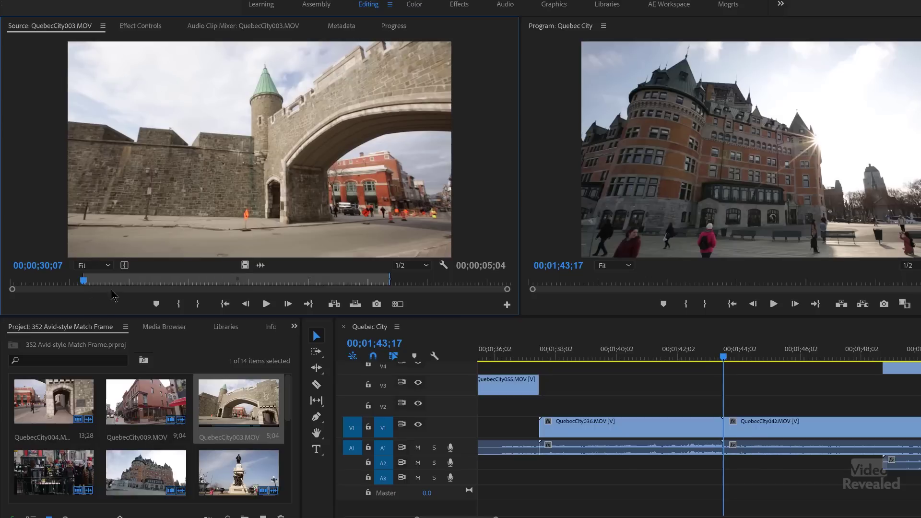
left_click(146, 283)
key("o")
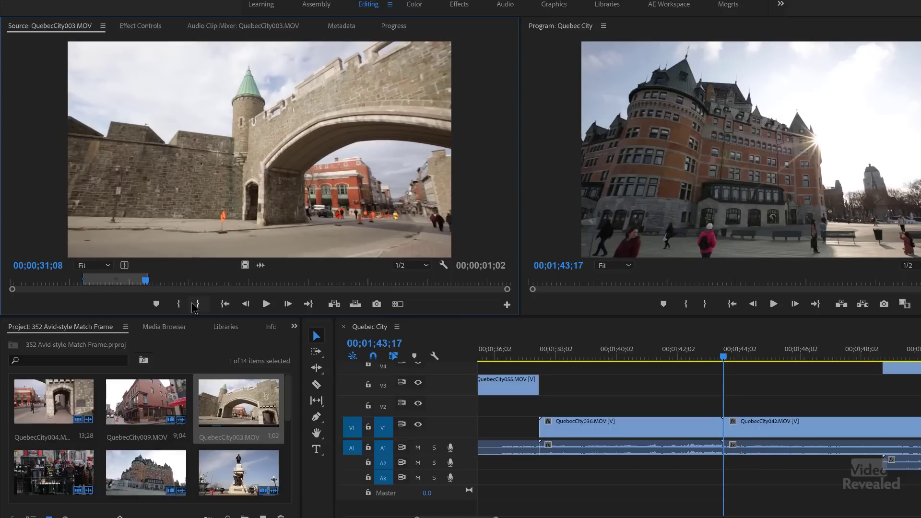
key("comma")
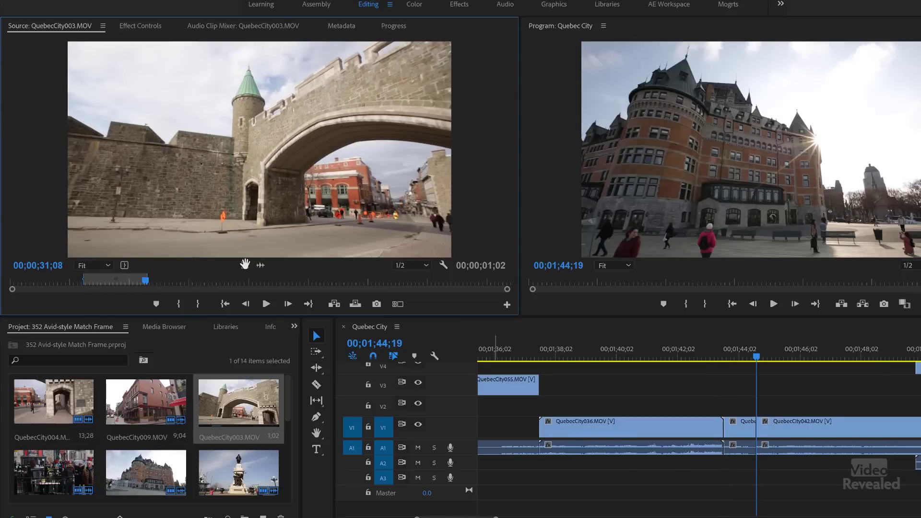
Play on in the source clip, mark the range 00;00;34;03 to 00;00;35;13, and insert it after the previous insert
key("space")
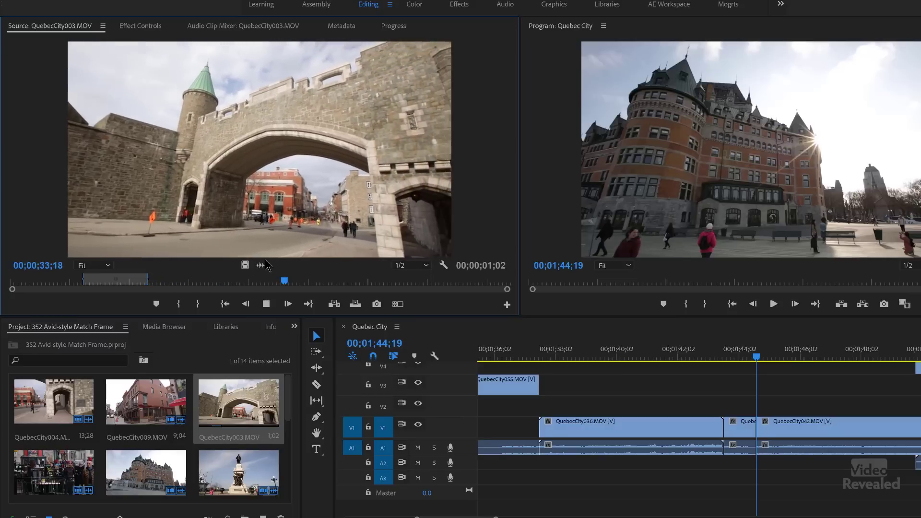
key("i")
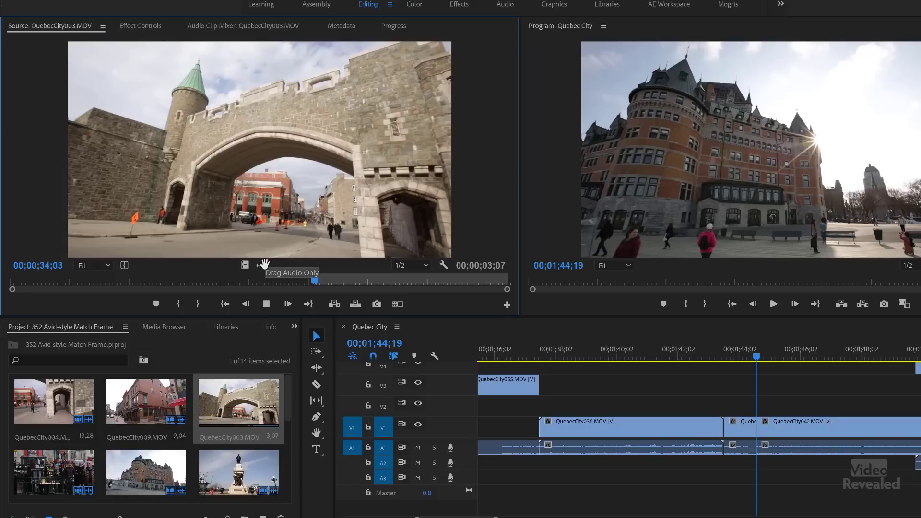
key("space")
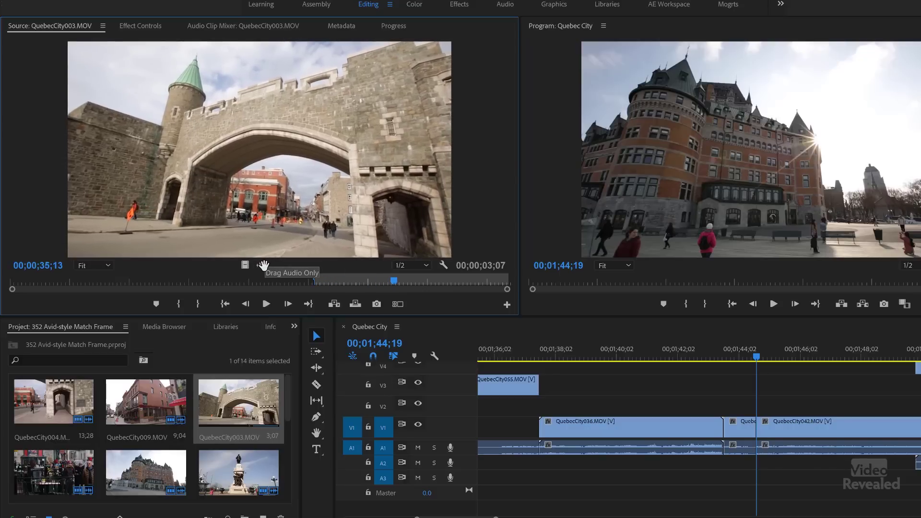
key("o")
key("comma")
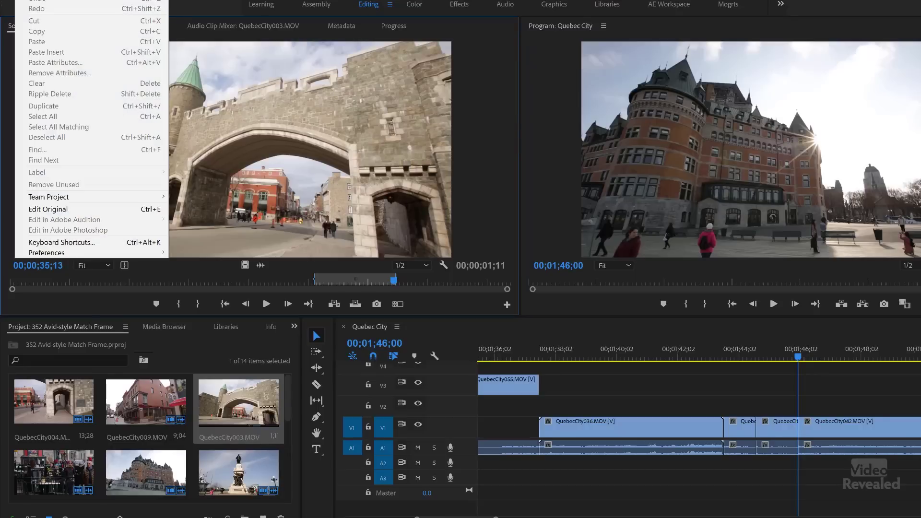
Enable "Set focus on the Timeline when performing Insert/Overwrite edits" in the Timeline preferences and apply it
mouse_move(96, 253)
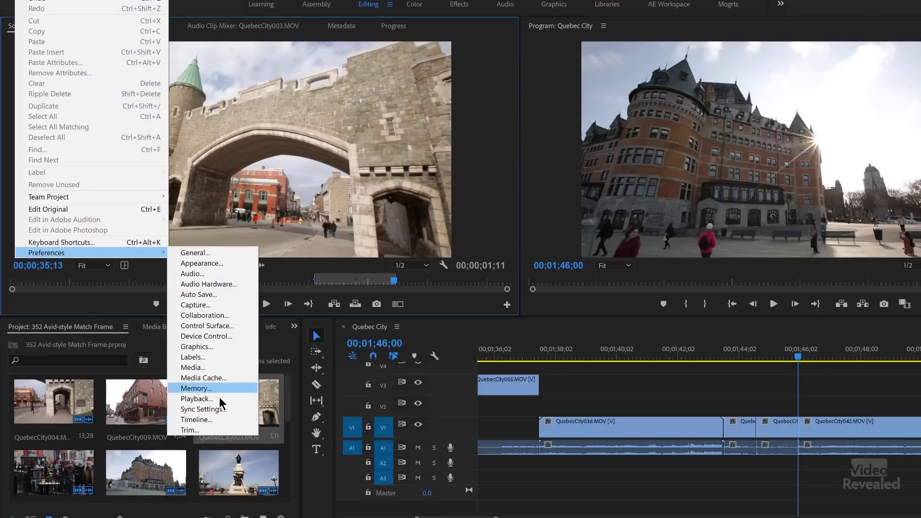
key("Escape")
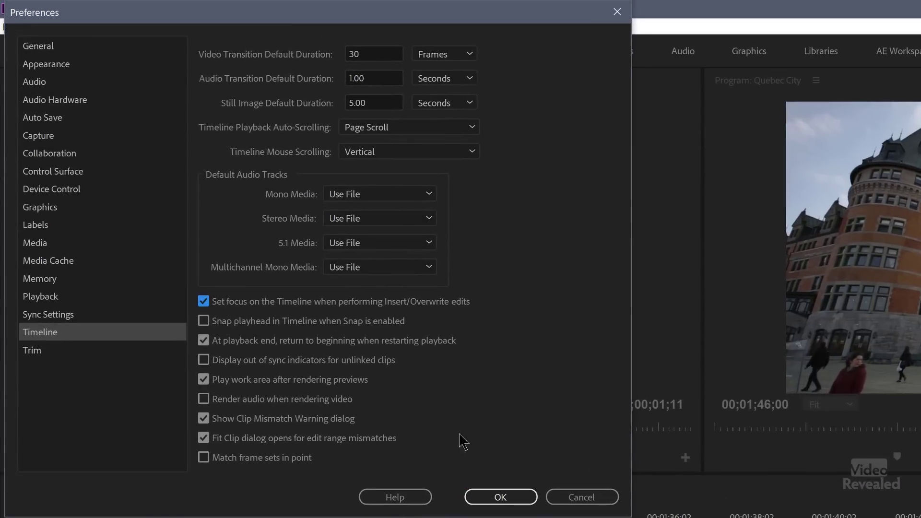
left_click(497, 498)
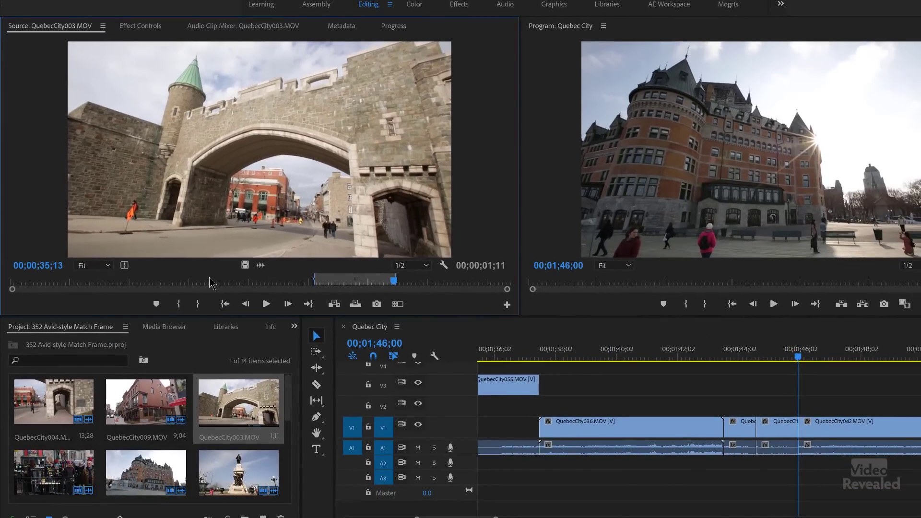
Mark QuebecCity003.MOV from 00;00;31;12 to 00;00;32;08 in the source, insert it at the sequence playhead, and play the sequence
left_click(209, 280)
left_click(155, 280)
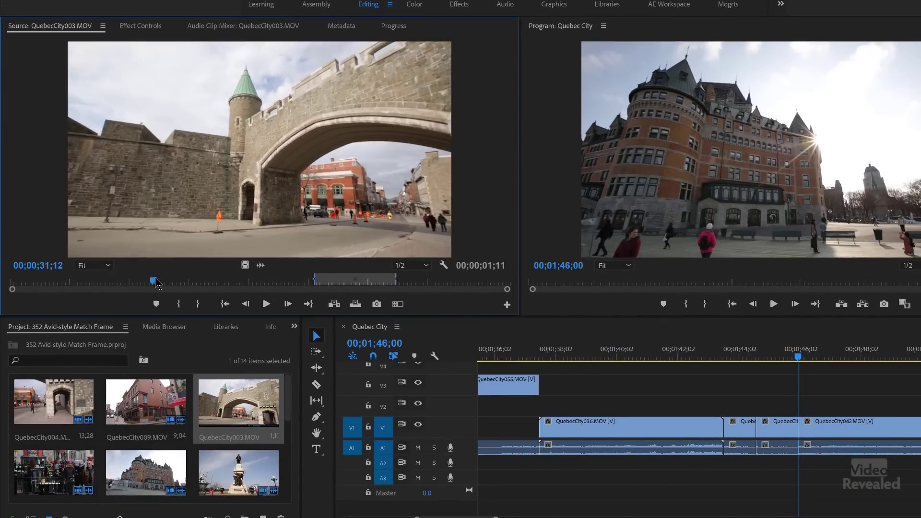
key("i")
left_click(205, 281)
key("o")
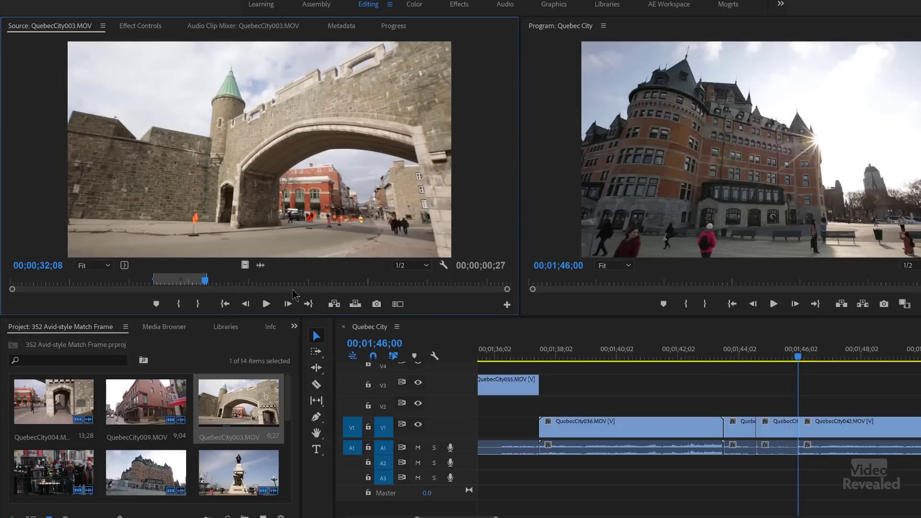
key("comma")
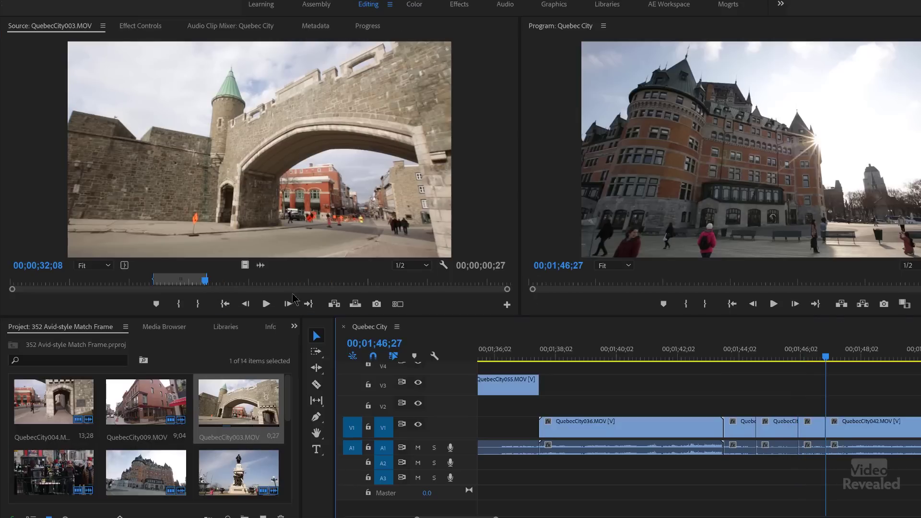
key("space")
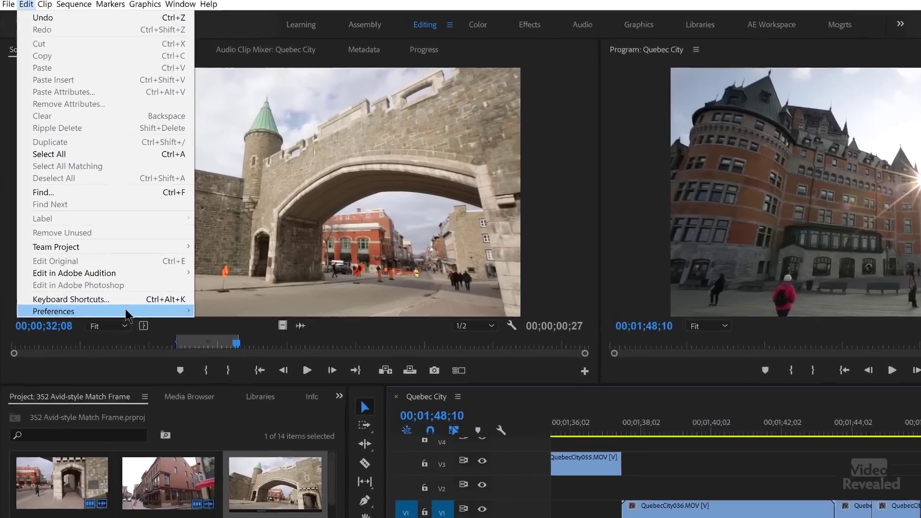
In the Timeline preferences, disable setting focus on the Timeline for Insert/Overwrite edits and enable "Snap playhead in Timeline when Snap is enabled"
mouse_move(111, 252)
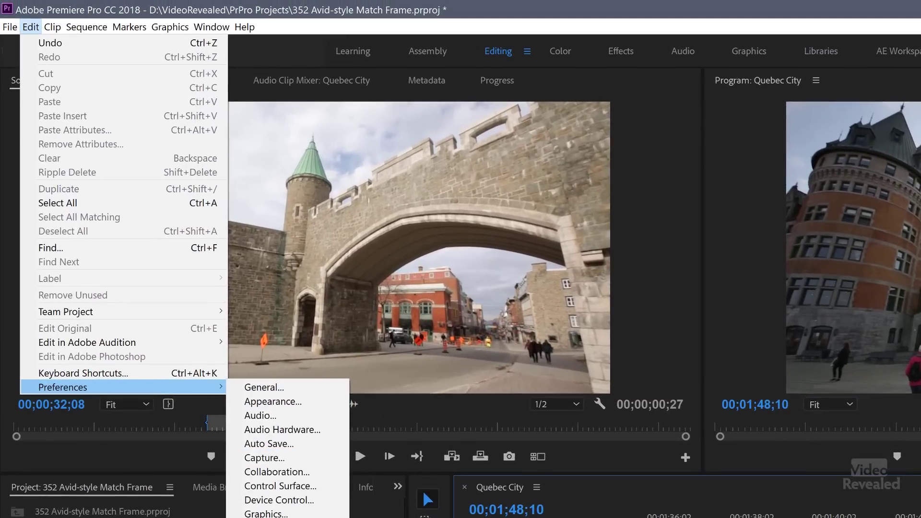
key("Escape")
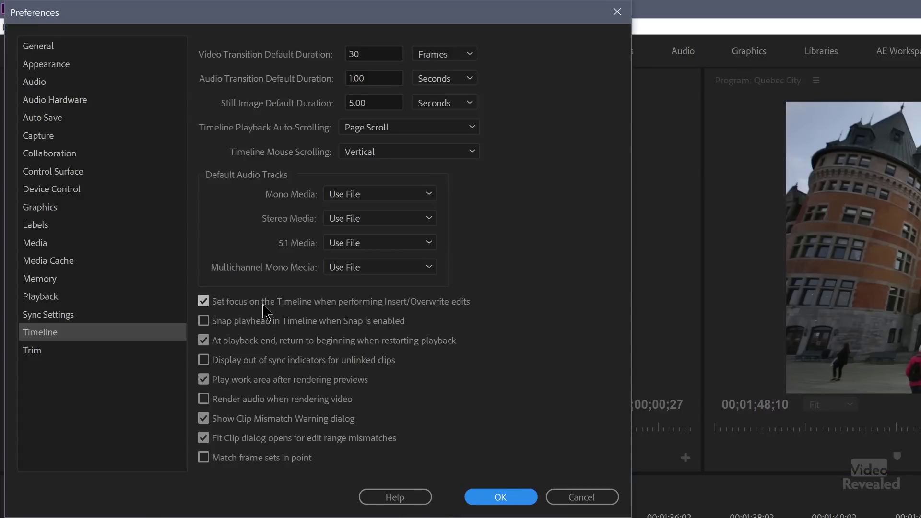
left_click(263, 306)
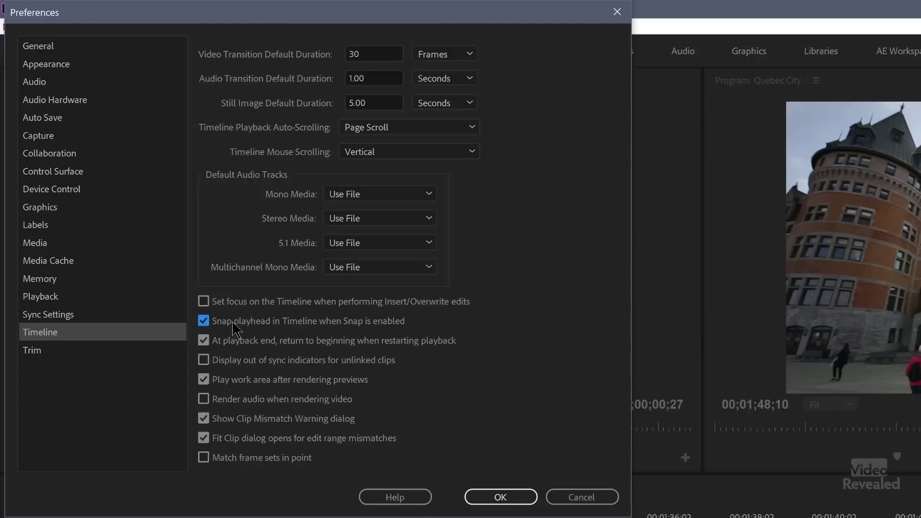
left_click(501, 497)
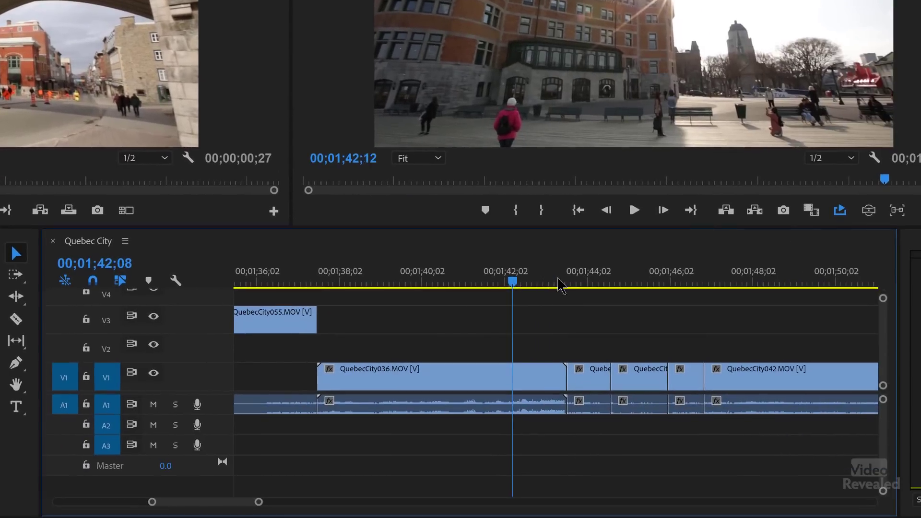
Scrub the playhead across the sequence's edit points with Snap on and with Snap off to compare its behaviour
left_click_drag(561, 283, 667, 283)
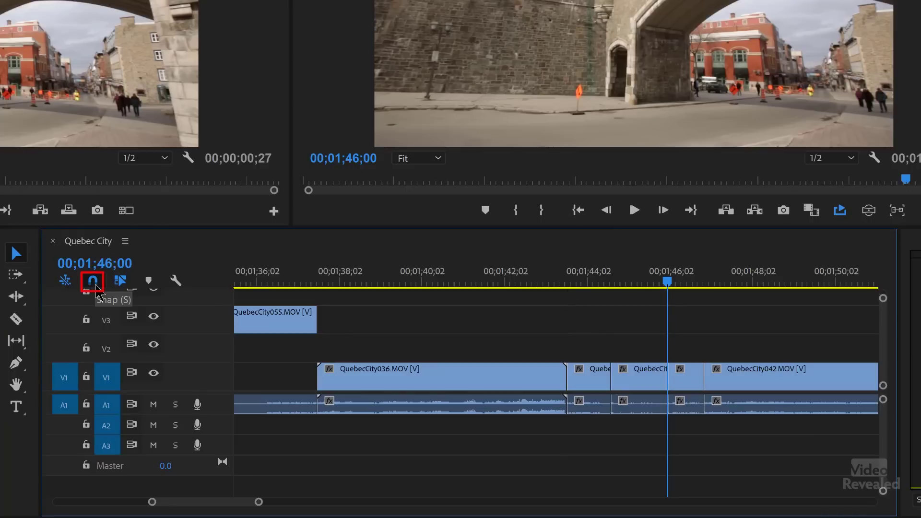
mouse_move(505, 288)
left_mouse_down()
mouse_move(597, 288)
mouse_move(495, 293)
mouse_move(654, 288)
mouse_move(506, 288)
left_mouse_up()
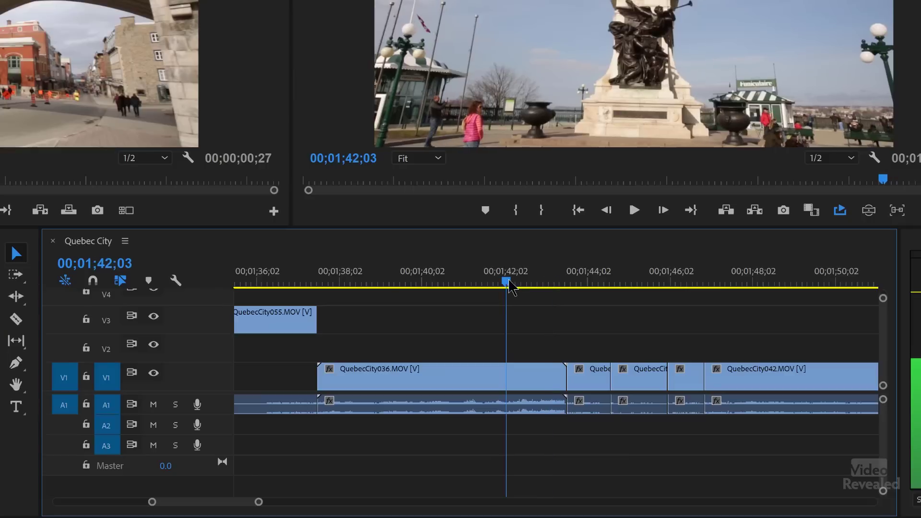
left_click_drag(509, 284, 488, 288)
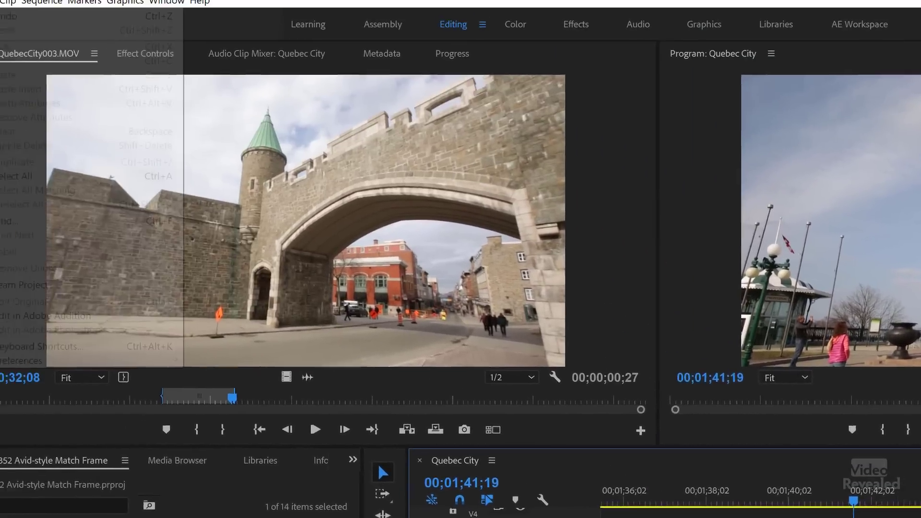
Disable "Snap playhead in Timeline when Snap is enabled" in the Timeline preferences
left_click(31, 27)
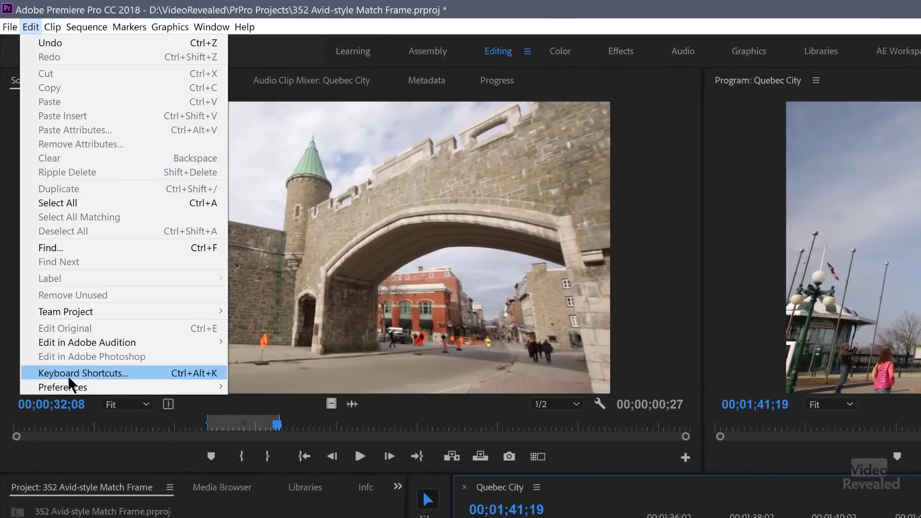
mouse_move(73, 391)
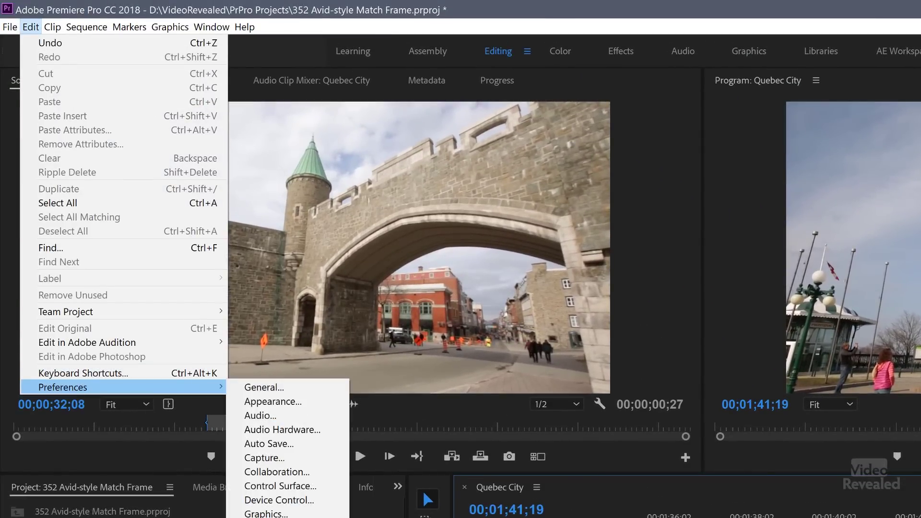
key("Escape")
key("Escape")
left_click(221, 344)
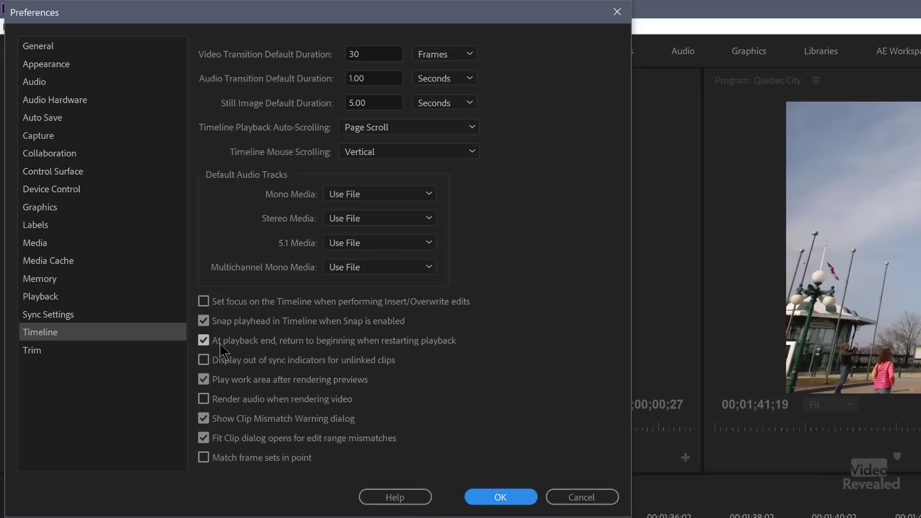
left_click(263, 321)
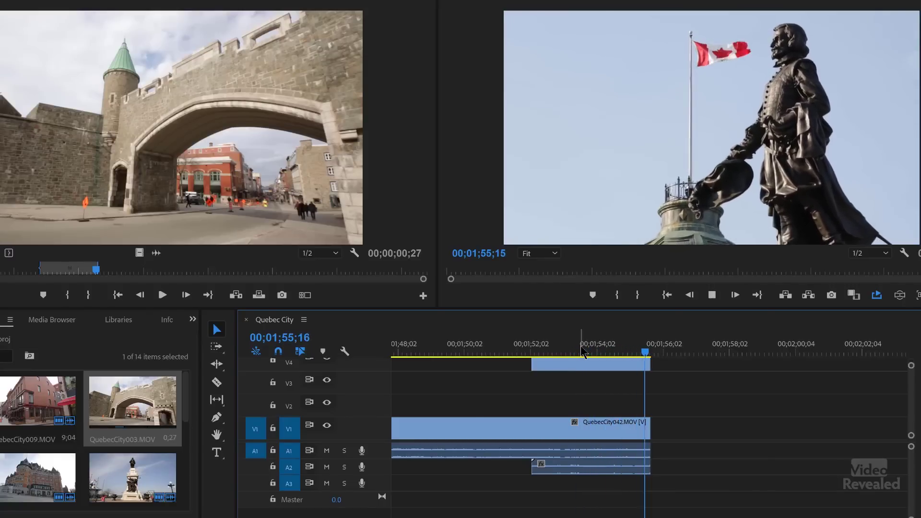
Test playback past the sequence end, turn off loop playback, play from 00;01;54;02 to the end, and restart playback
key("space")
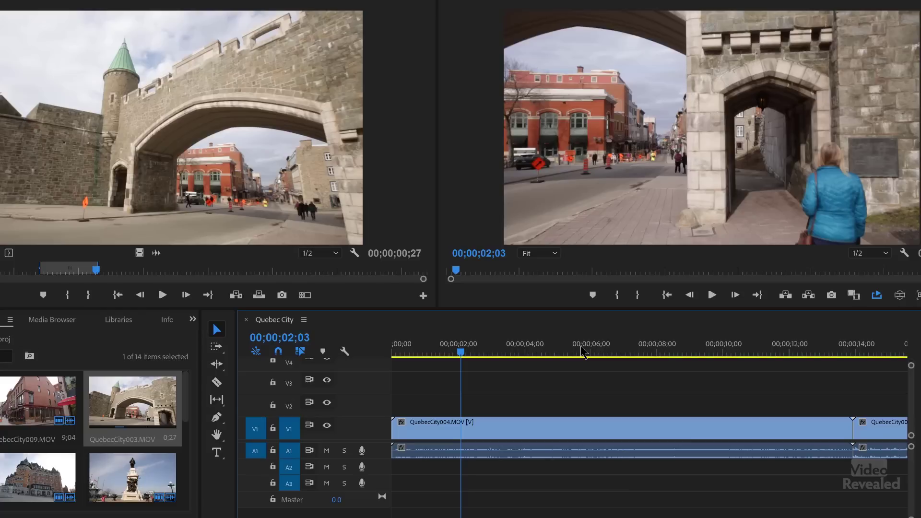
key("End")
left_click(598, 351)
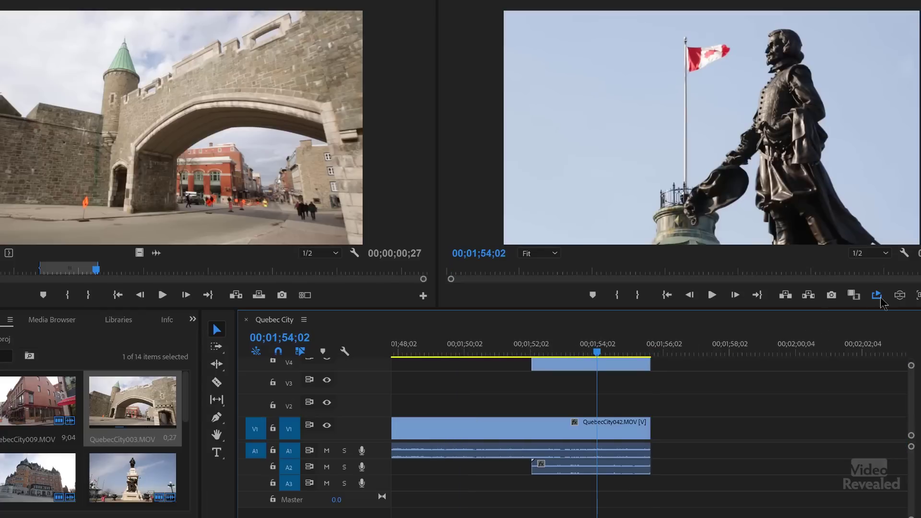
key("space")
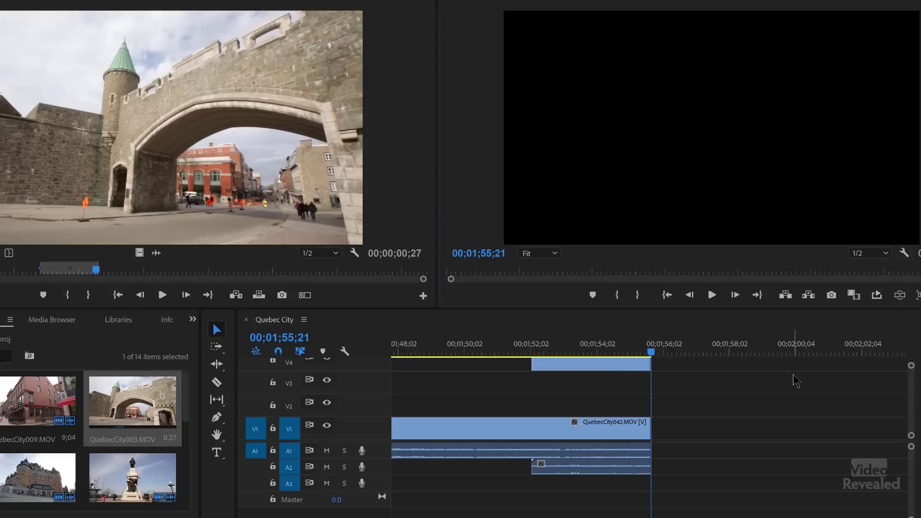
key("space")
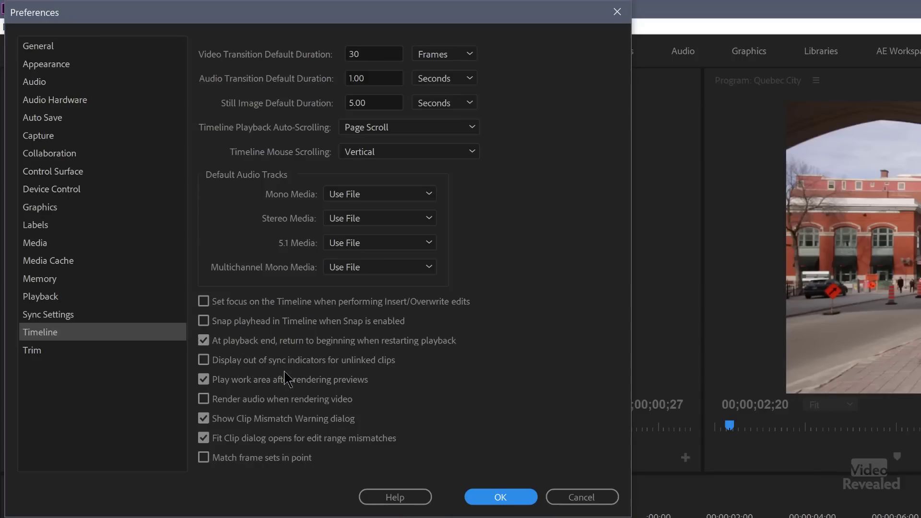
Enable "Display out of sync indicators for unlinked clips" in the Timeline preferences and apply it
left_click(232, 369)
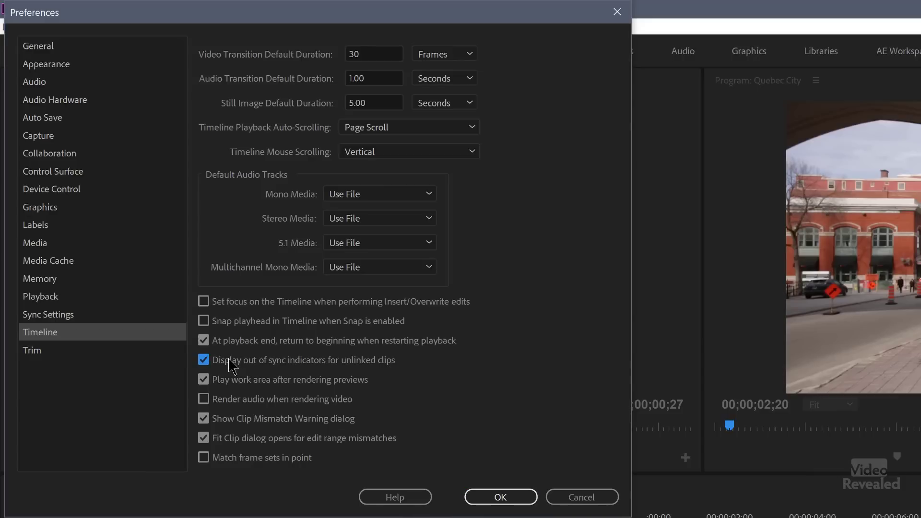
left_click(497, 496)
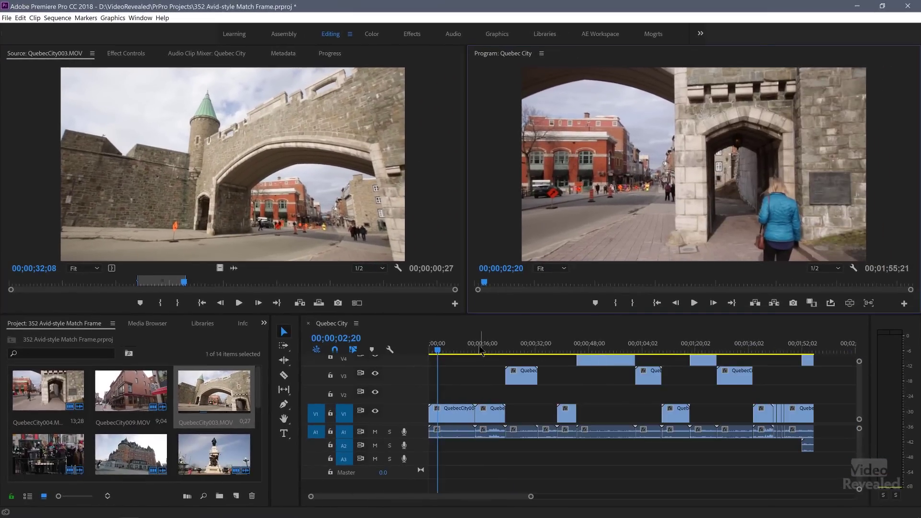
Unlink the second clip on V1 from its audio and move only its video later, to the playhead at 00;00;16;25
left_click(481, 350)
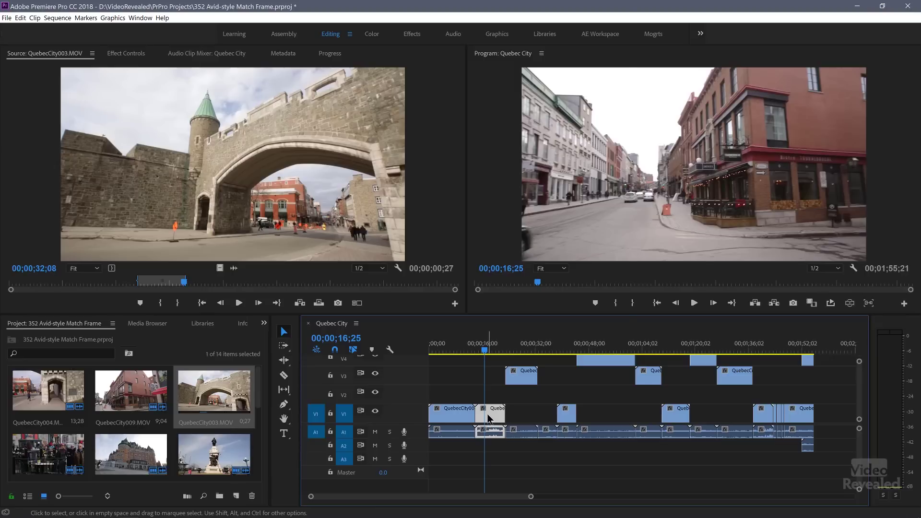
right_click(489, 419)
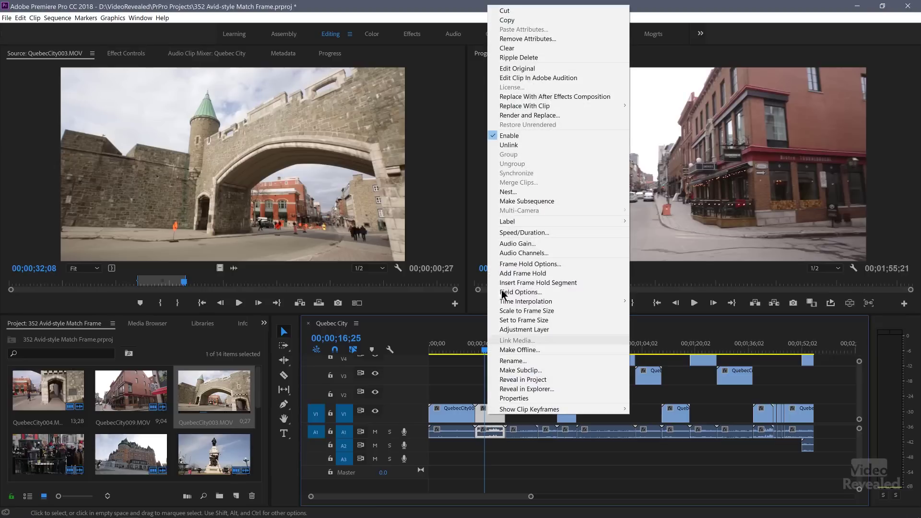
left_click(520, 146)
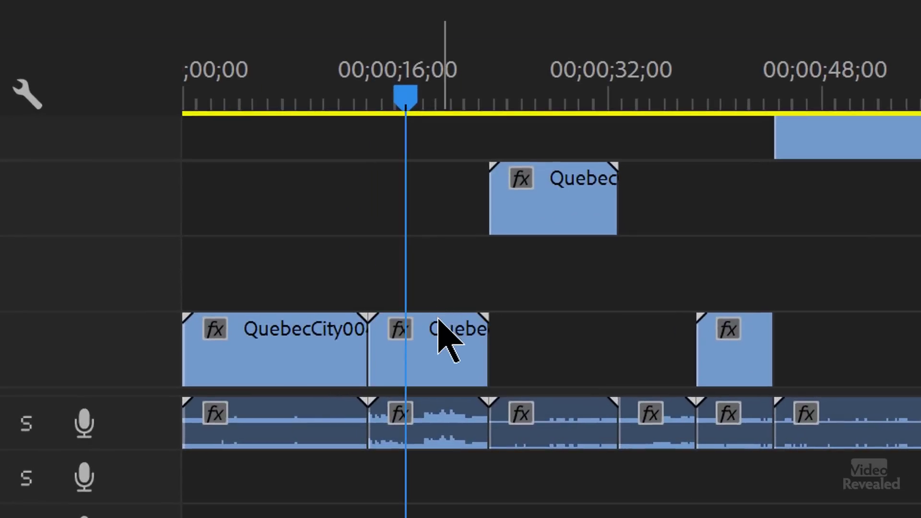
left_click_drag(437, 319, 463, 379)
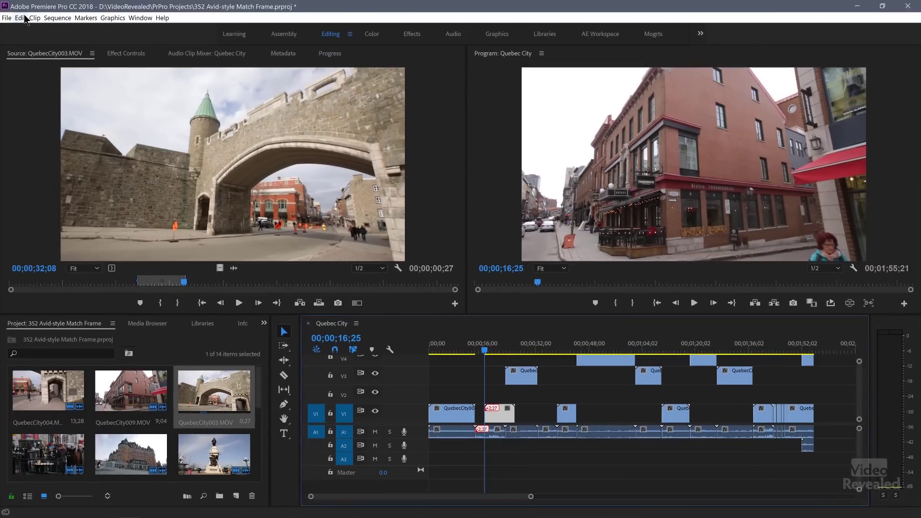
Disable "Display out of sync indicators for unlinked clips" in the Timeline preferences and apply the change
left_click(25, 18)
mouse_move(89, 259)
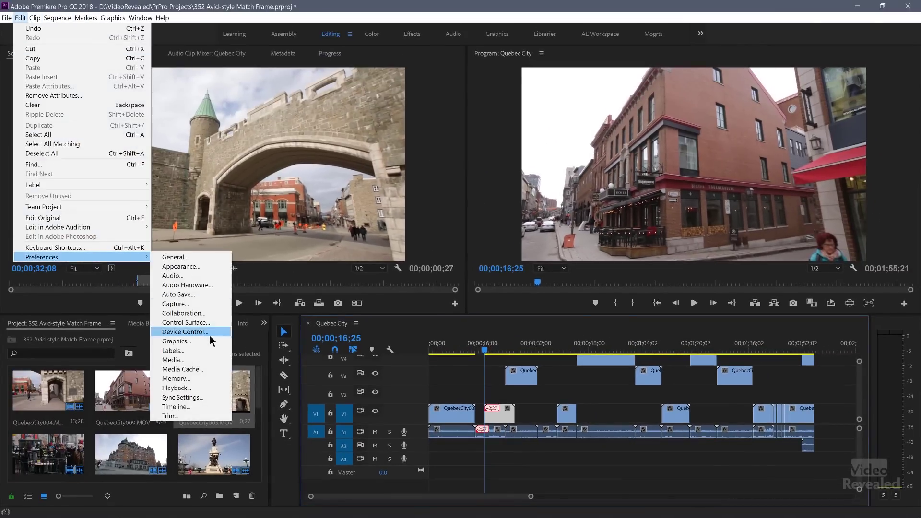
left_click(212, 407)
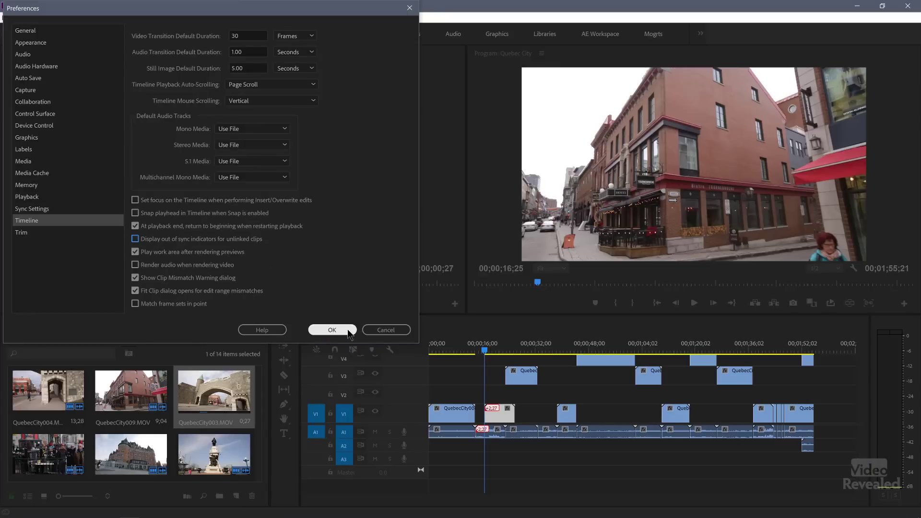
left_click(348, 330)
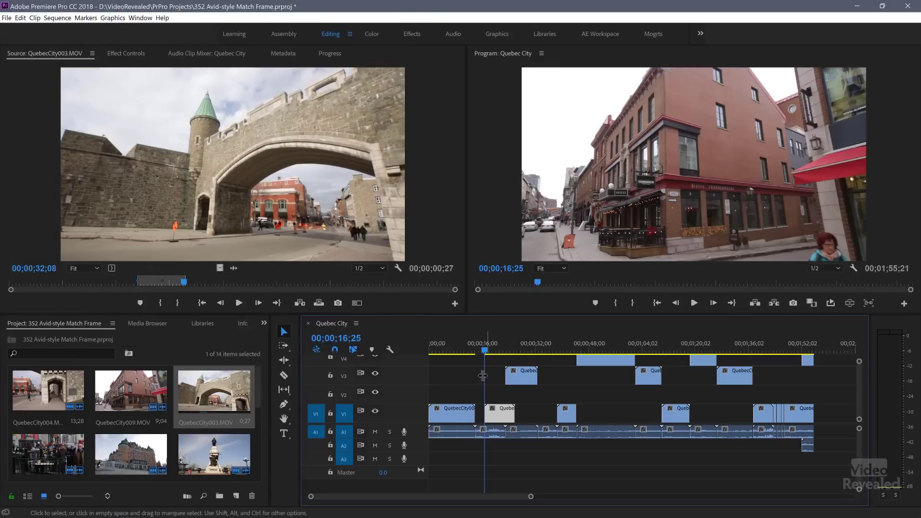